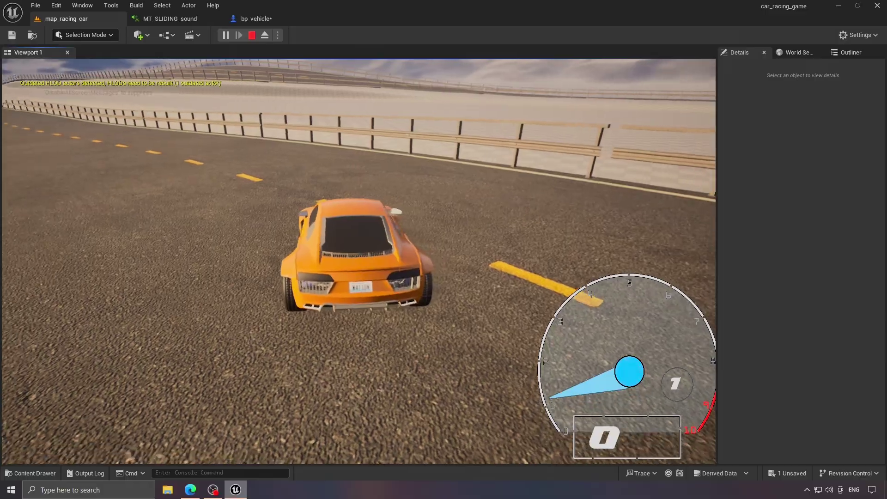
Step: Test-drive the orange car on the track with acceleration, steering, braking and reversing, and end the play session
key("w")
key("a")
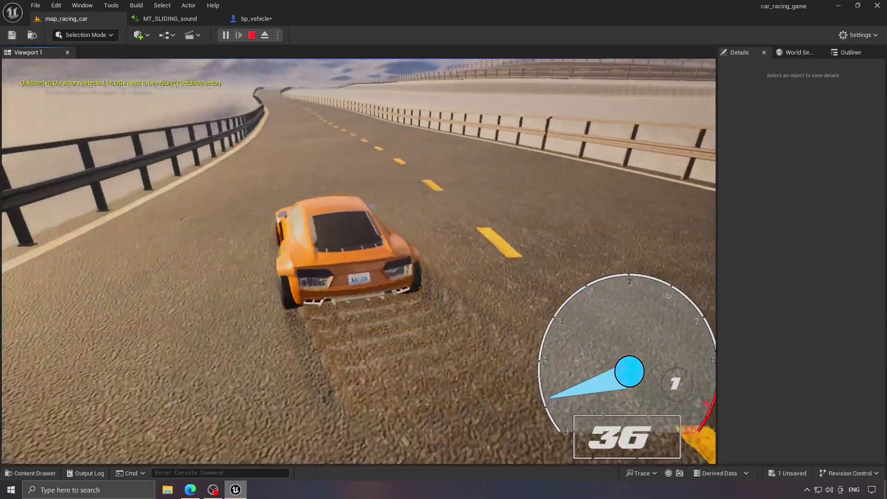
key("d")
key("w")
key("a")
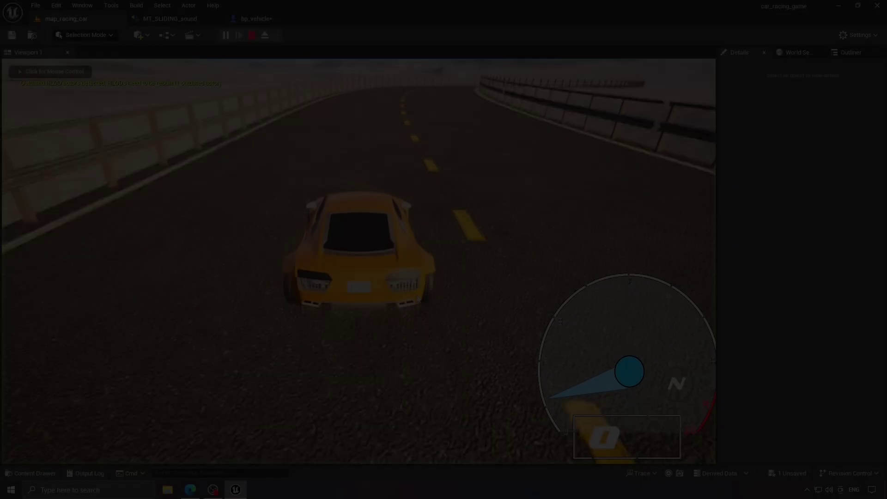
key("w")
key("d")
key("a")
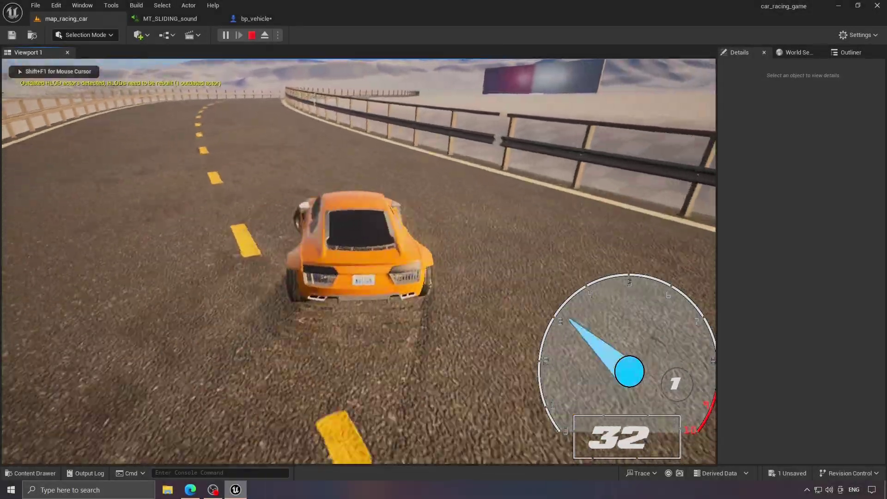
key("a")
key("s")
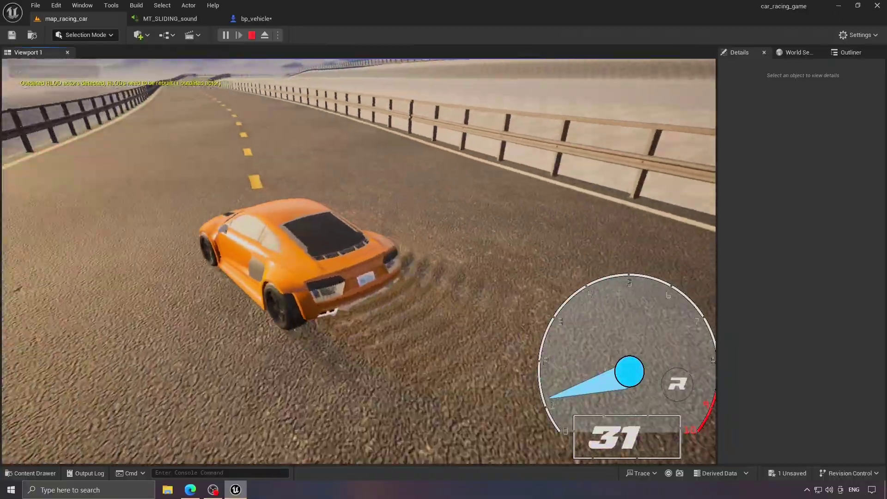
key("s")
key("a")
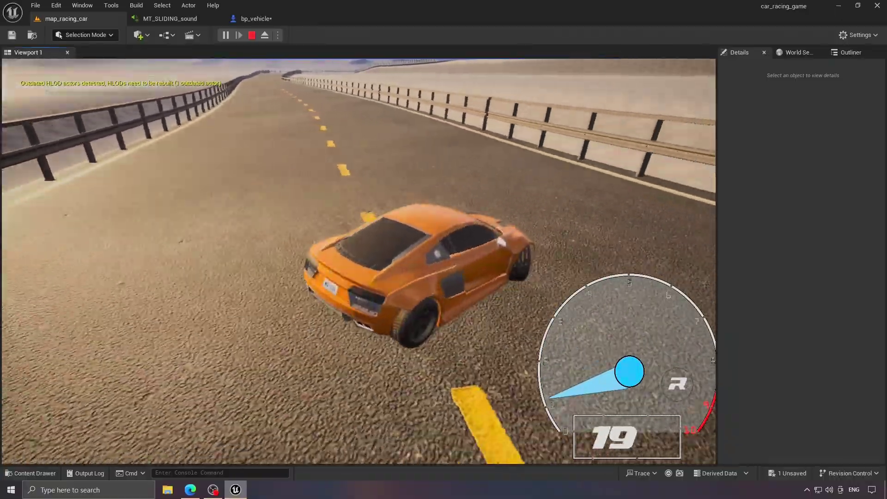
key("w")
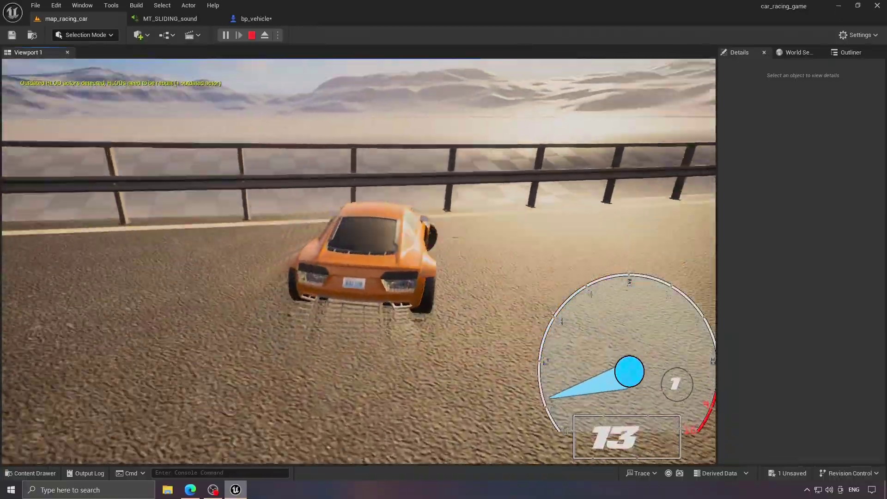
key("Escape")
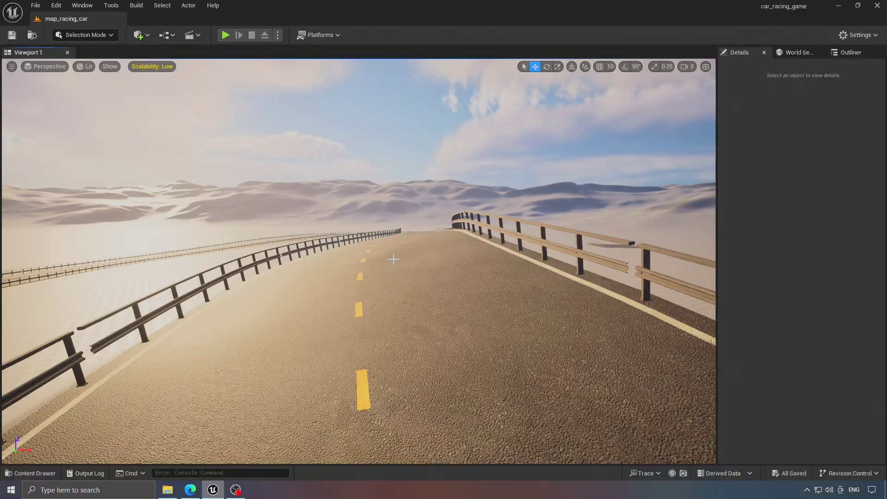
Step: Create a folder named sound in the project's Content folder and open it
key("ctrl+space")
left_click(43, 331)
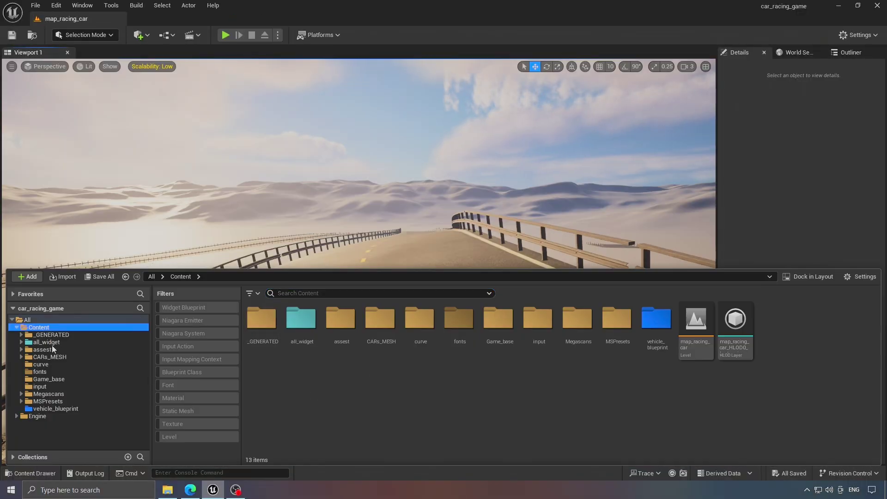
right_click(362, 405)
left_click(432, 103)
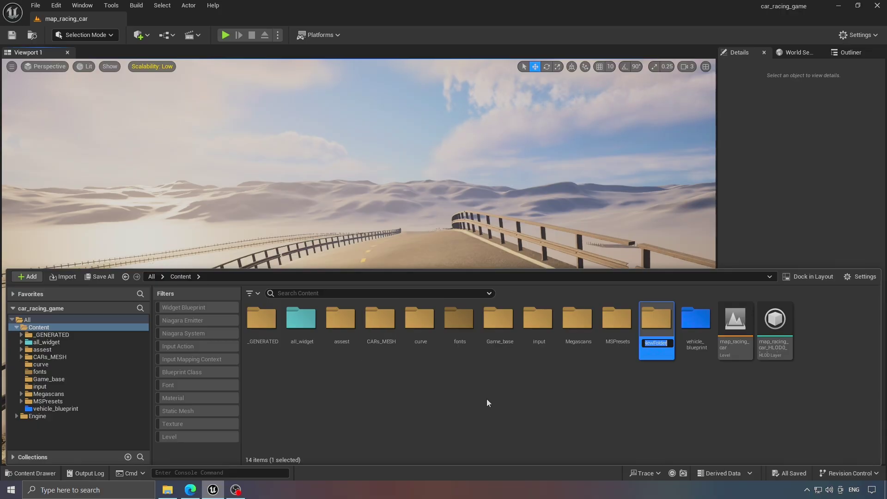
key("Return")
double_click(656, 345)
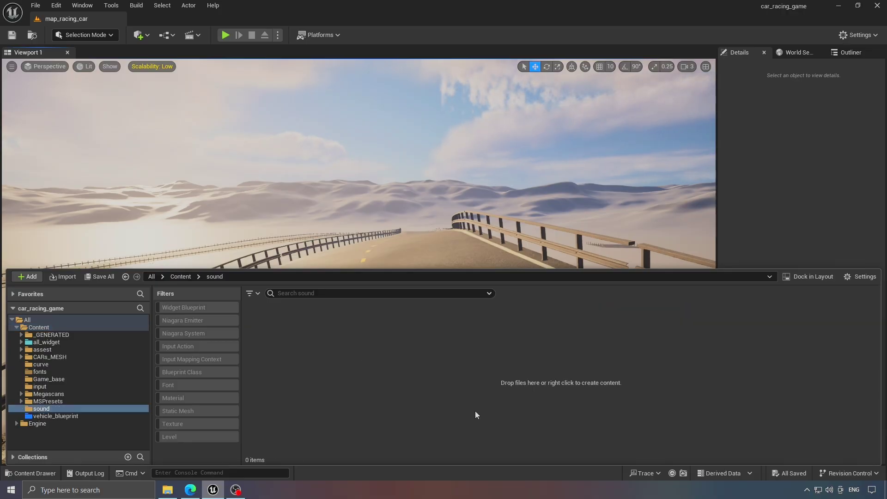
Step: Import the Acceleration_sound, brak_SOUND and engine_start_sound audio files into the sound folder, preview engine_start_sound and save all assets
left_click(171, 490)
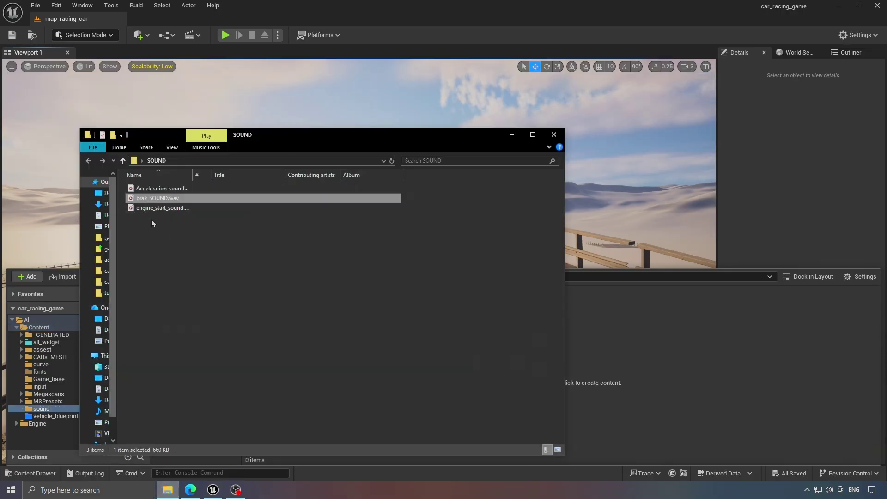
left_click_drag(283, 265, 688, 405)
left_click(512, 135)
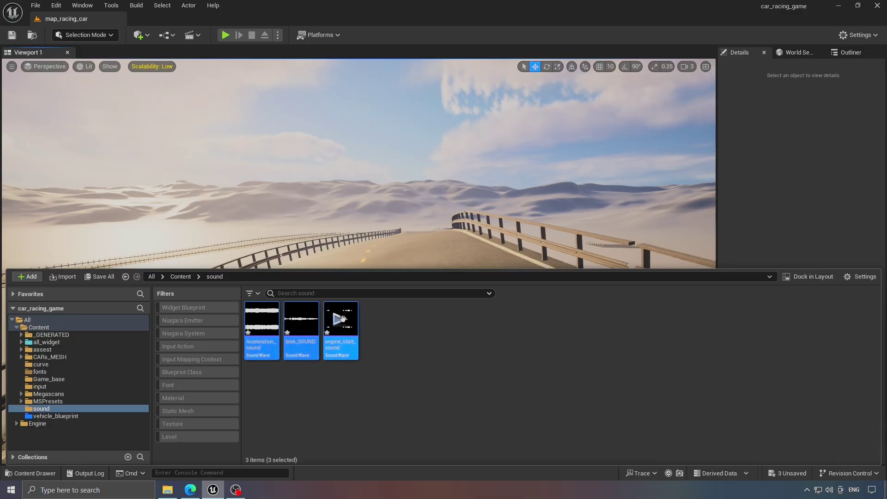
left_click(341, 319)
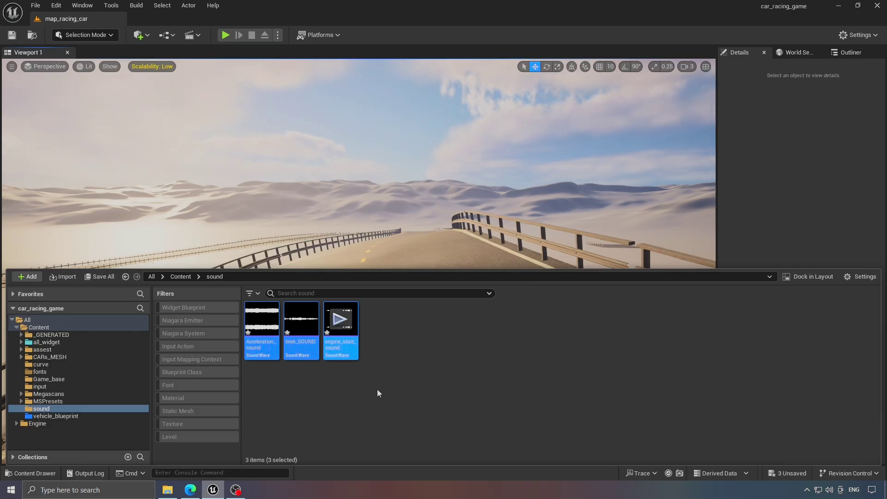
left_click(792, 473)
left_click(508, 348)
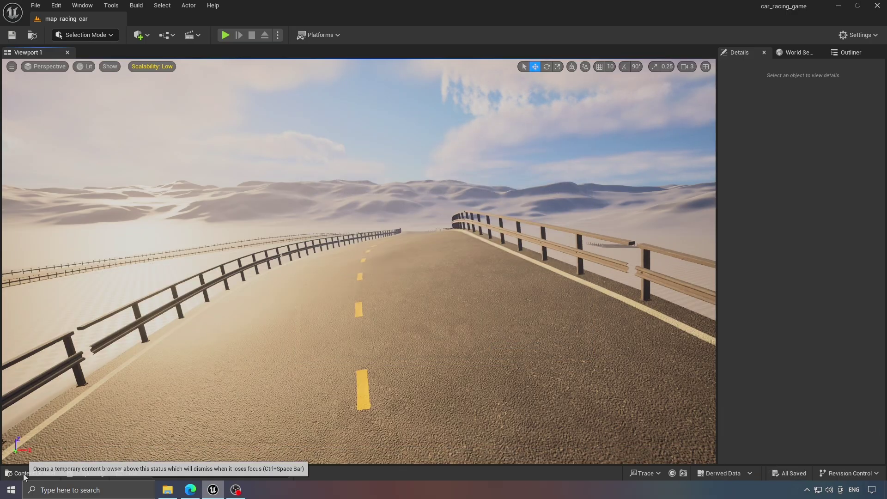
Step: Create a subfolder named engin_sound inside the sound folder
left_click(23, 474)
right_click(401, 366)
left_click(437, 179)
type("engin_sound")
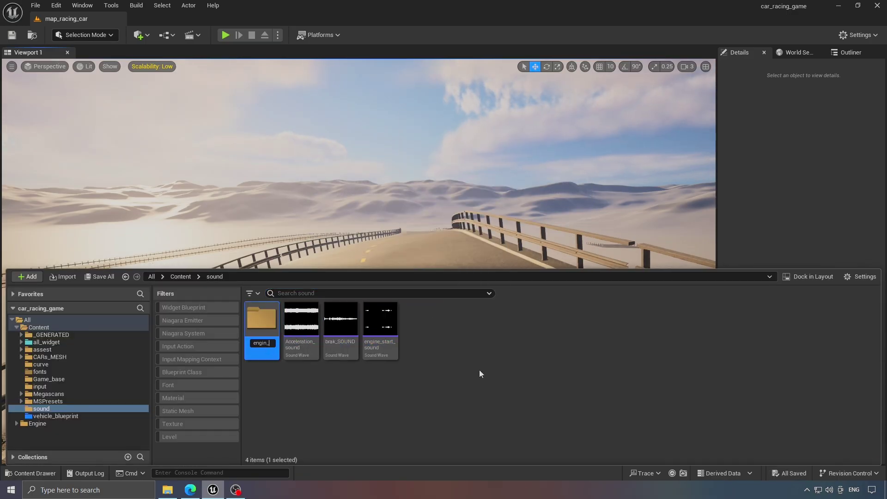
key("Return")
Step: Move the Acceleration_sound and engine_start_sound waves into the engin_sound folder and open that folder
left_click(301, 324)
left_click(380, 324, "ctrl")
left_click_drag(380, 323, 262, 319)
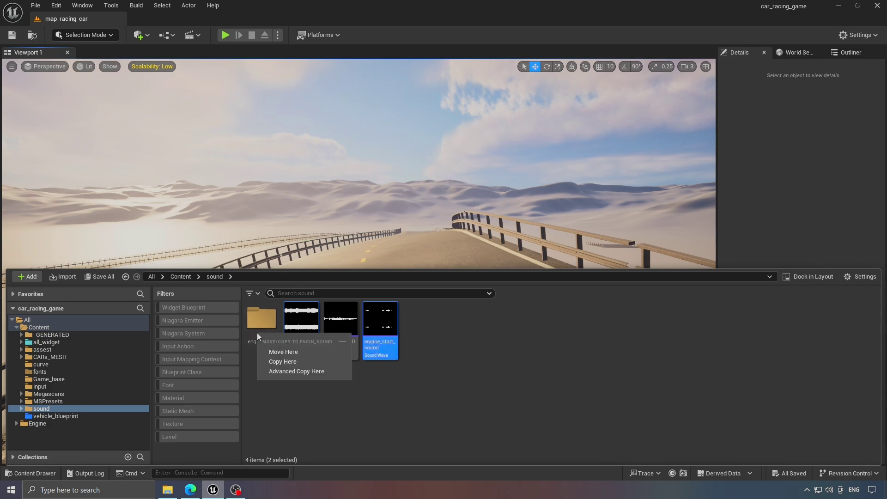
left_click(297, 350)
double_click(261, 319)
Step: Create a MetaSound Source named MT_ENGIN_sound in the engin_sound folder and open it for editing
right_click(355, 378)
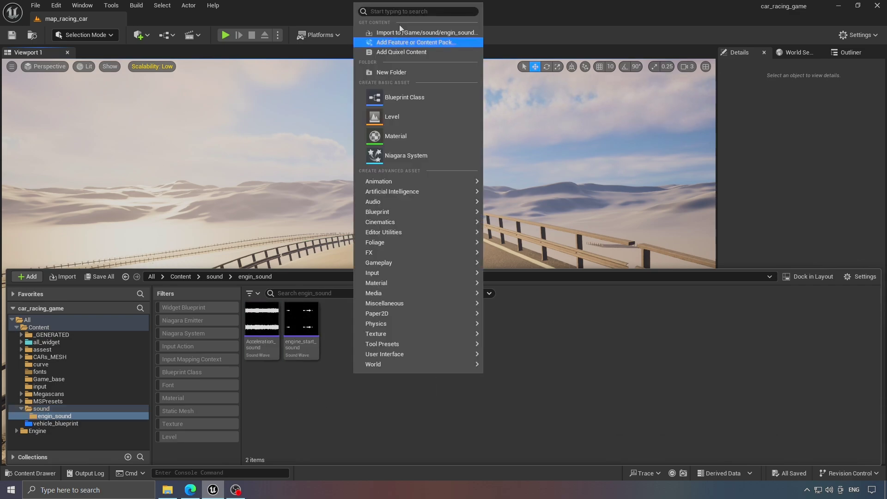
type("metas")
left_click(405, 34)
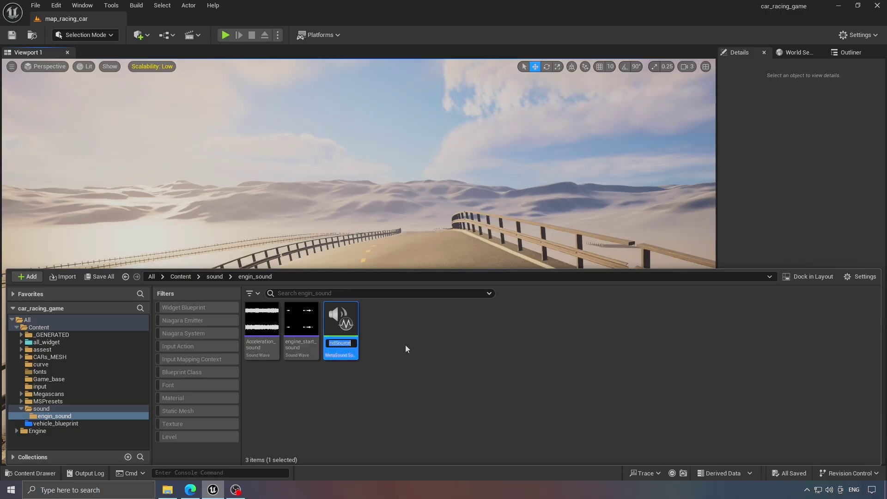
type("MT_")
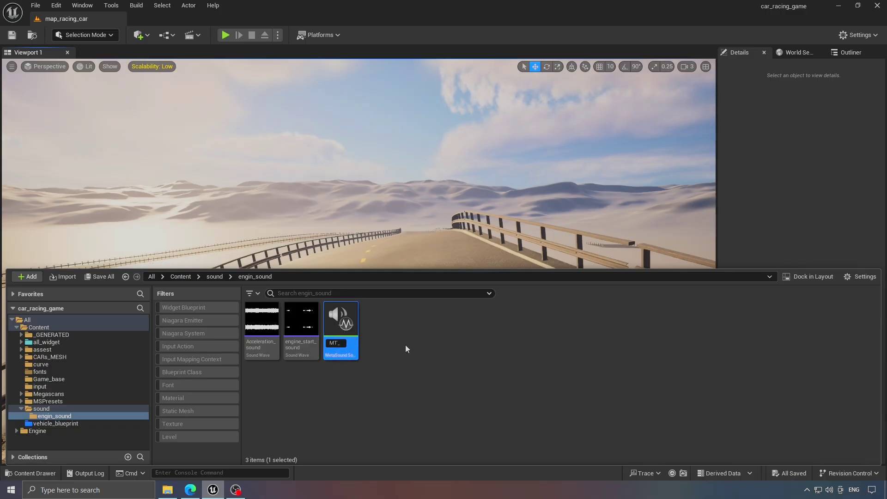
type("ENGIN_sound")
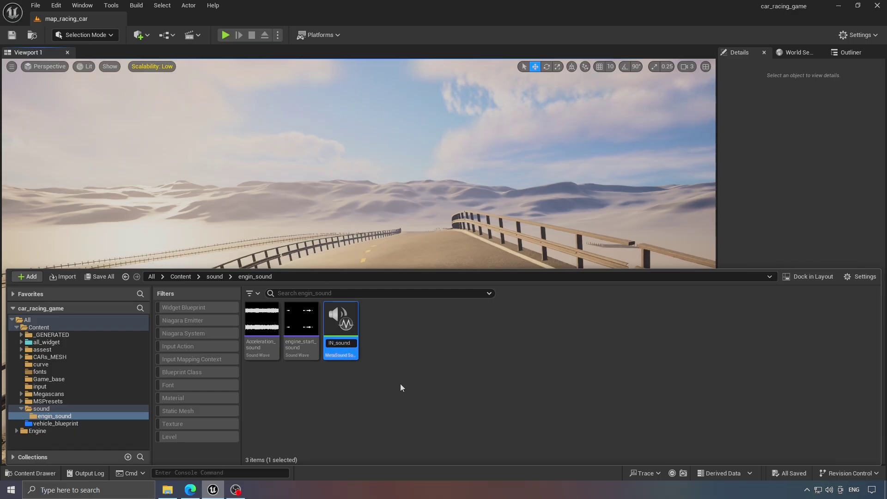
key("Return")
double_click(348, 352)
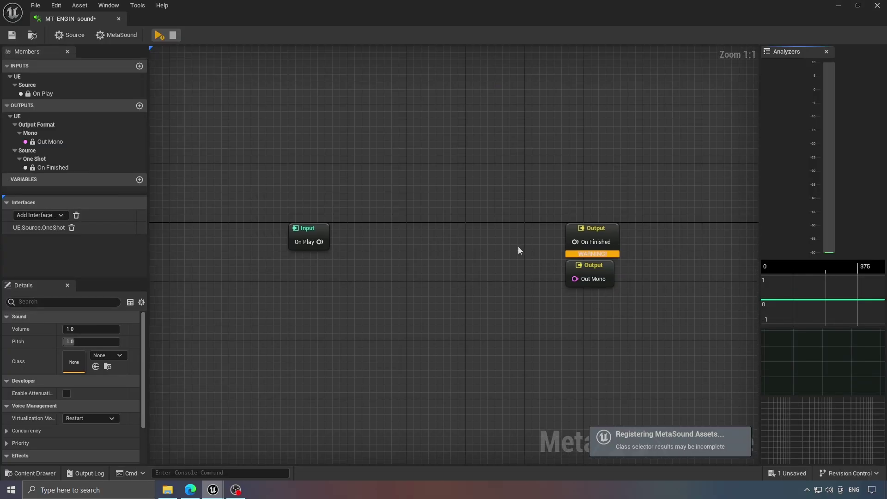
Step: Create a Sound Attenuation asset in the engin_sound folder
left_click(30, 473)
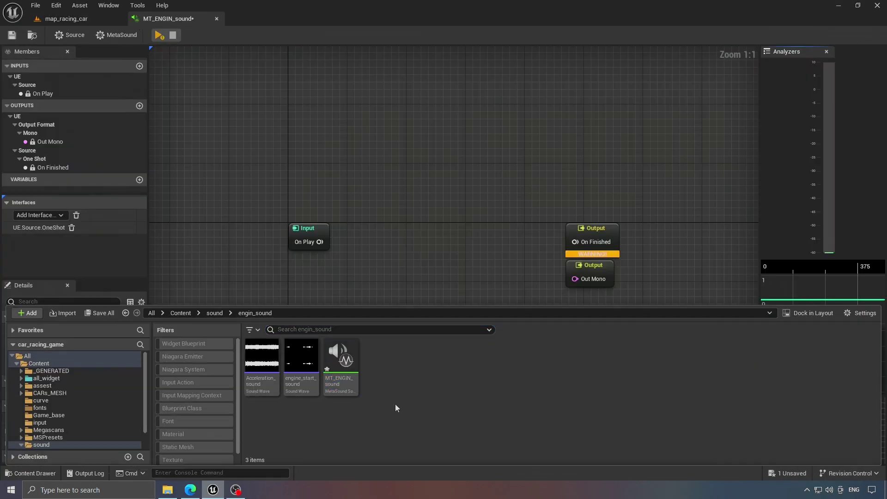
right_click(395, 404)
type("sound")
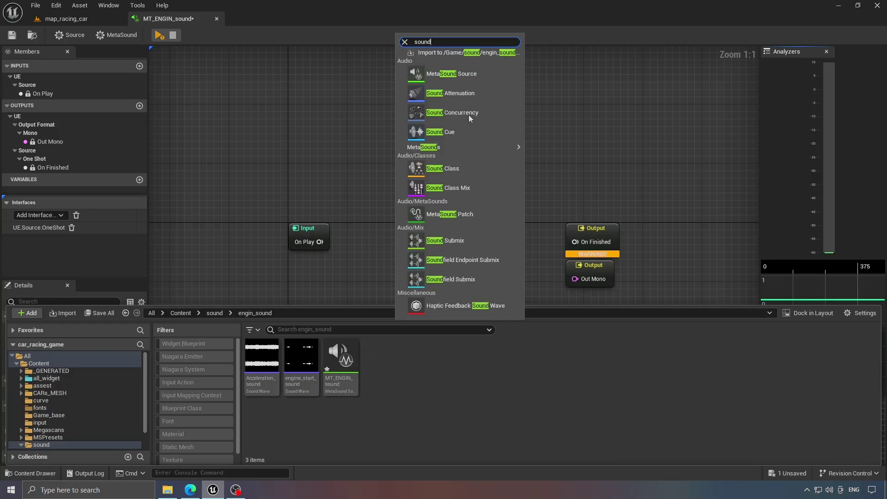
left_click(451, 93)
key("Home")
left_click(386, 387)
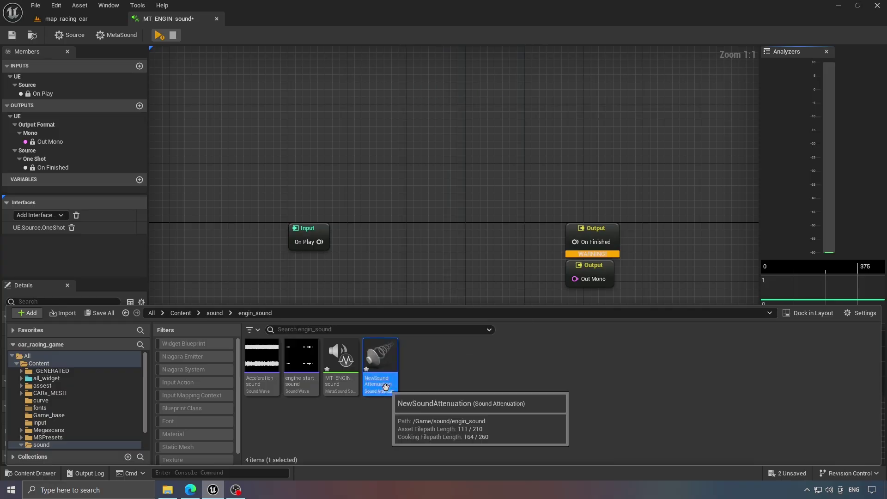
Step: Rename the new attenuation asset as Sound_Attenuation and return to the MT_ENGIN_sound graph
key("F2")
key("Home")
key("Delete")
key("Delete")
key("Delete")
key("Right")
key("Right")
key("Right")
type("_")
key("Return")
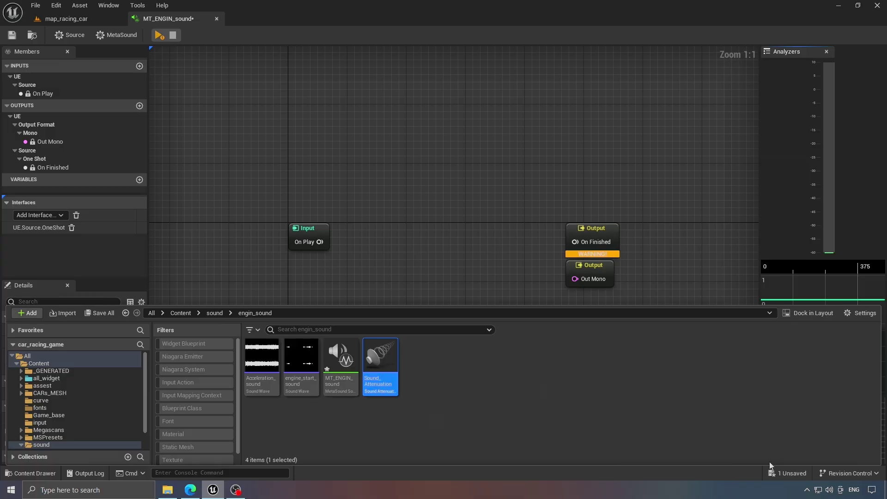
double_click(385, 366)
left_click(314, 18)
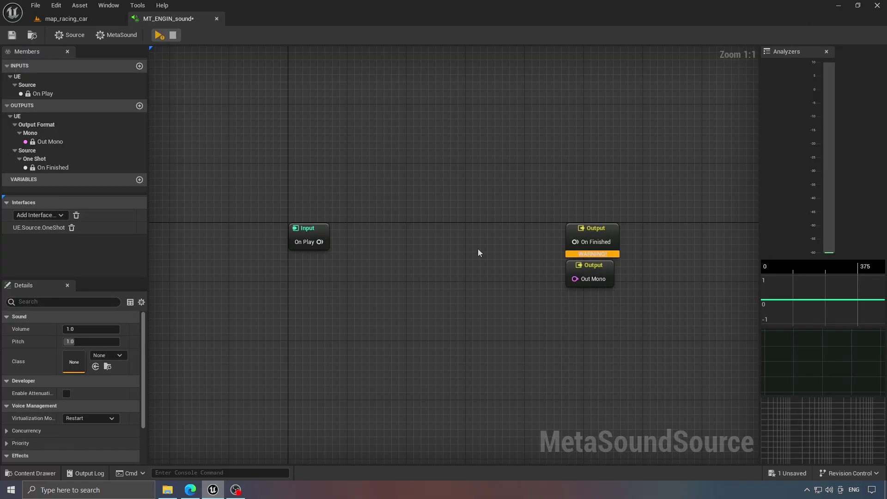
Step: Move the On Finished output node far aside and line up the Out Mono output with the On Play input
scroll(595, 229, "down", 4)
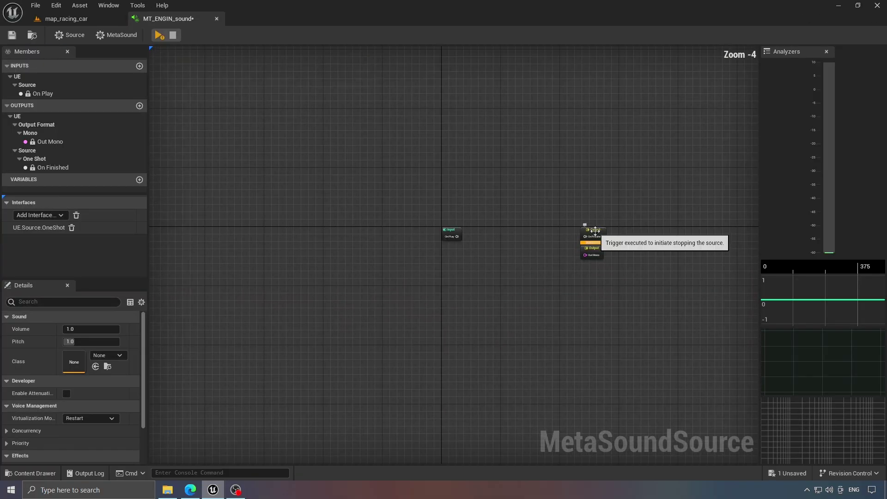
left_click_drag(595, 230, 195, 154)
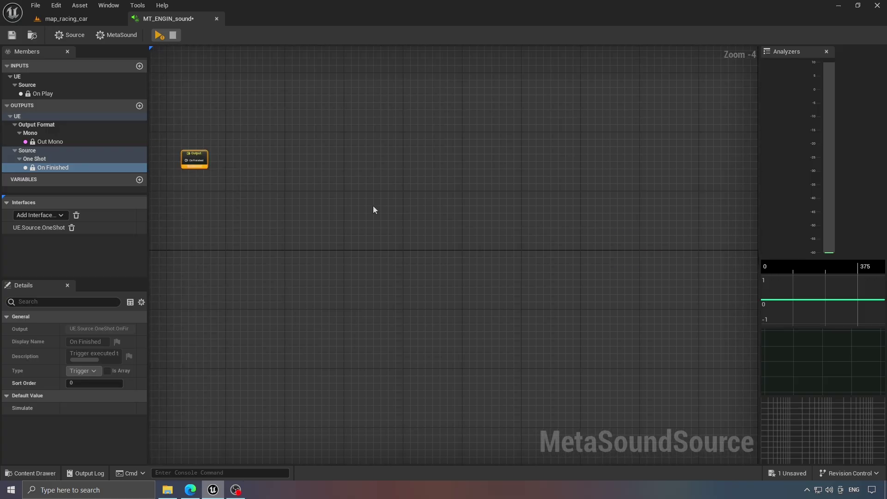
right_click_drag(554, 253, 151, 254)
scroll(519, 271, "up", 4)
left_click_drag(522, 272, 592, 238)
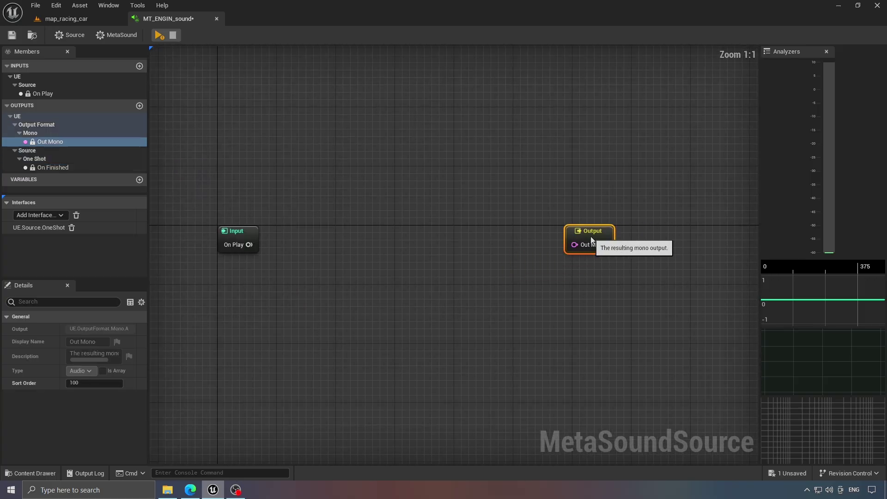
Step: Add a Wave Player (1.0, Mono) node between the On Play input and the Out Mono output
right_click(339, 250)
type("wavr pl")
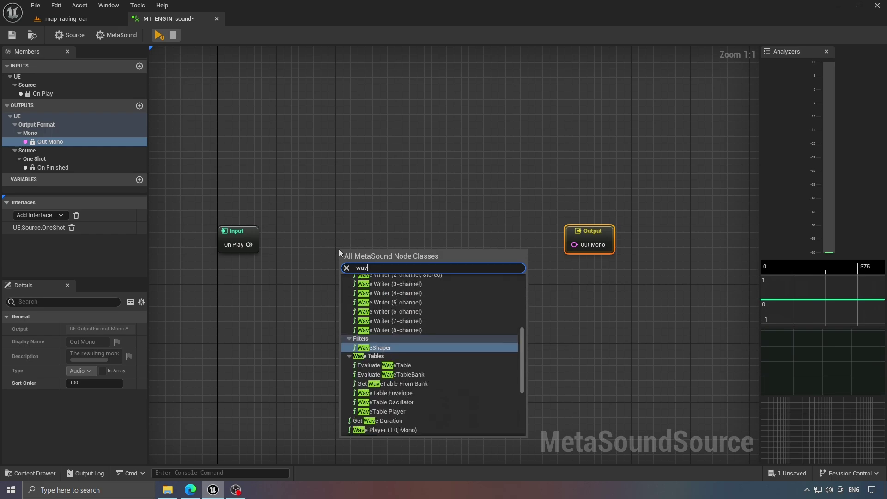
key("BackSpace")
key("BackSpace")
key("BackSpace")
key("BackSpace")
type("e play")
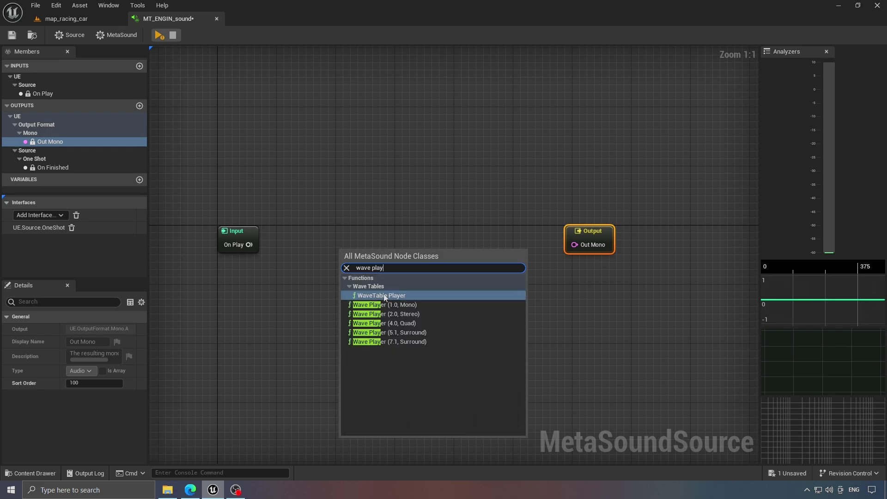
left_click(385, 305)
left_click_drag(400, 263, 390, 225)
right_click_drag(400, 263, 382, 160)
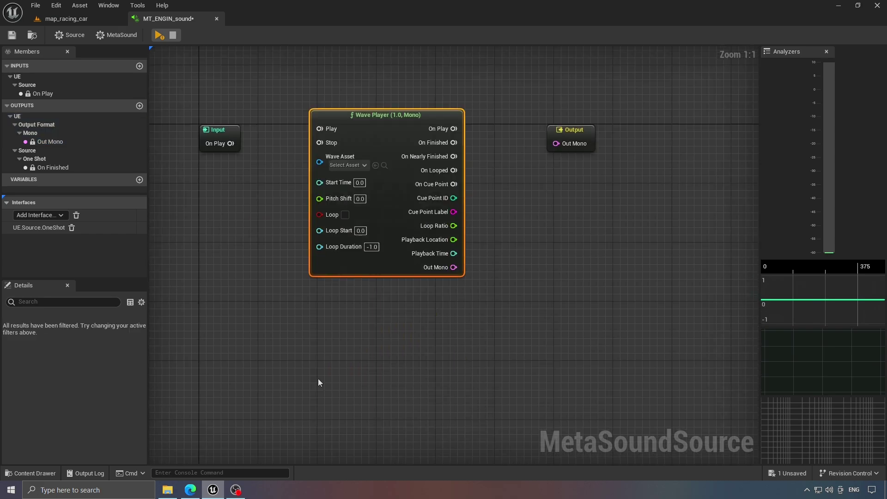
Step: Duplicate the Wave Player (1.0, Mono) node below the original
key("ctrl+d")
scroll(337, 354, "down", 1)
right_click_drag(337, 351, 349, 299)
Step: Connect the On Play input to the Play pins of both Wave Player nodes and align the second player with the input
left_click_drag(256, 118, 331, 106)
left_click_drag(236, 111, 177, 298)
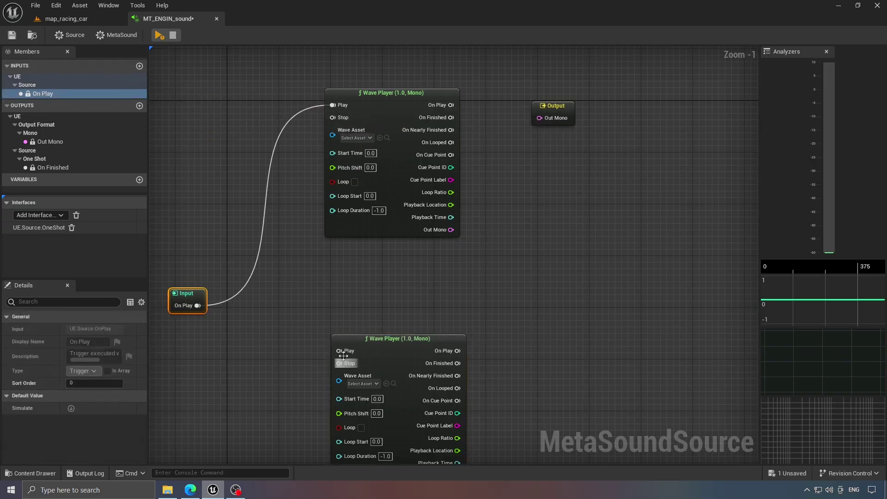
left_click_drag(340, 352, 197, 307)
left_click_drag(405, 349, 401, 303)
left_click(515, 304)
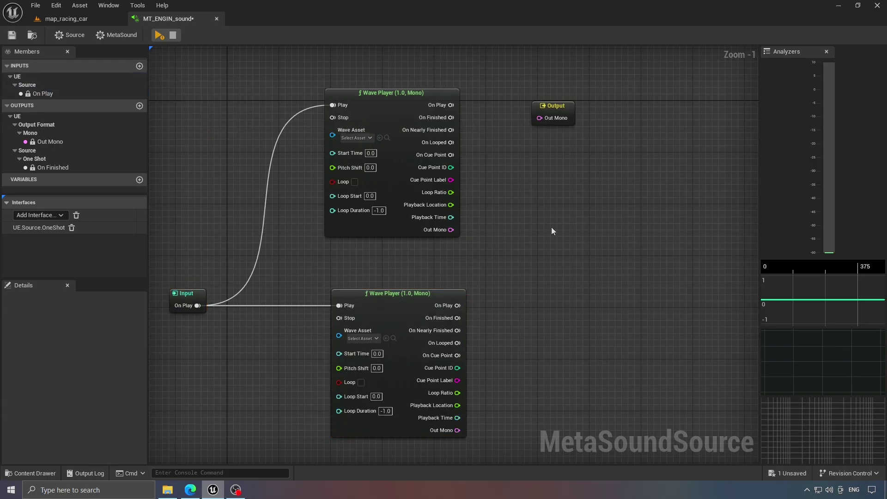
Step: Enable Loop on both Wave Player nodes
left_click(355, 182)
left_click(361, 383)
right_click_drag(533, 269, 536, 277)
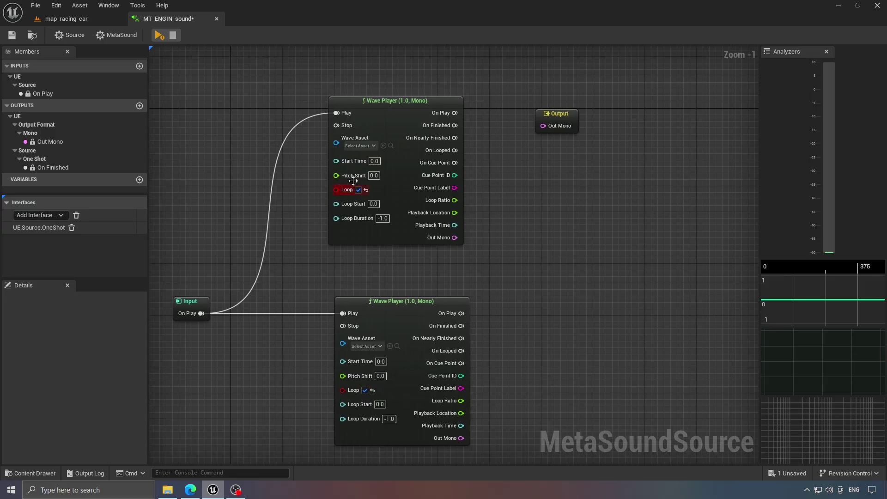
Step: Assign engine_start_sound to the upper Wave Player and set its Loop Start to 3.0
left_click(360, 145)
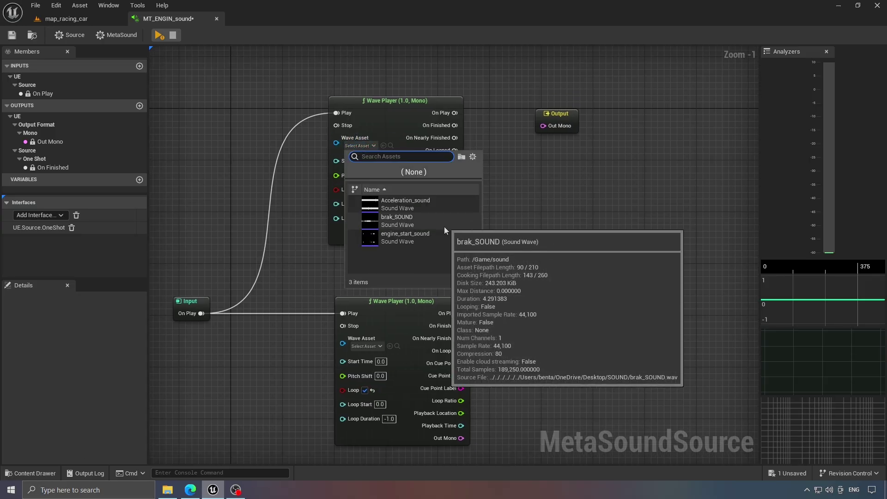
left_click(405, 237)
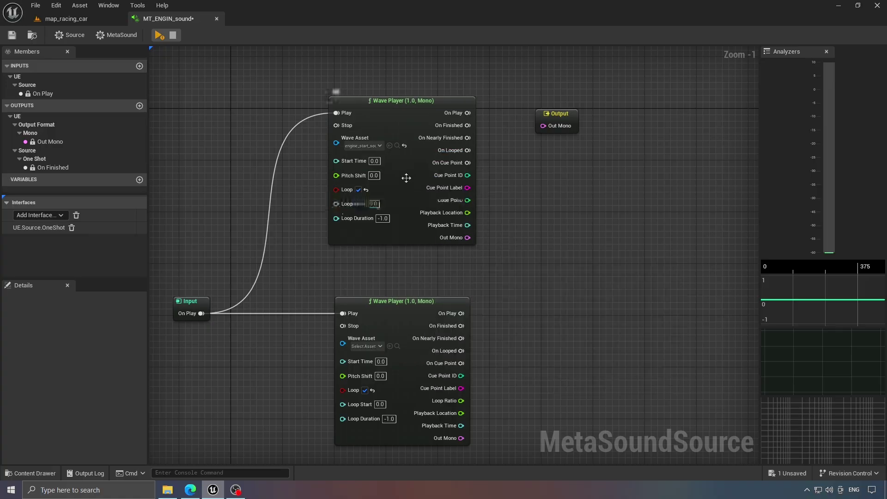
right_click_drag(534, 218, 521, 200)
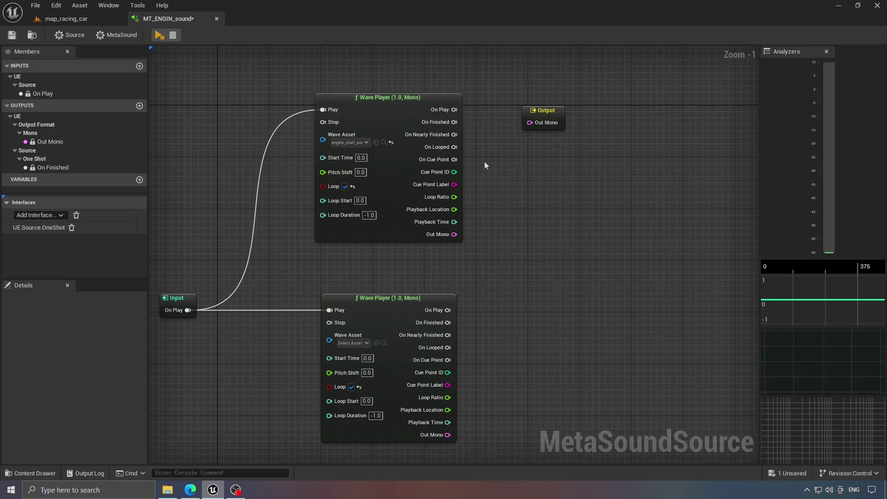
left_click(361, 200)
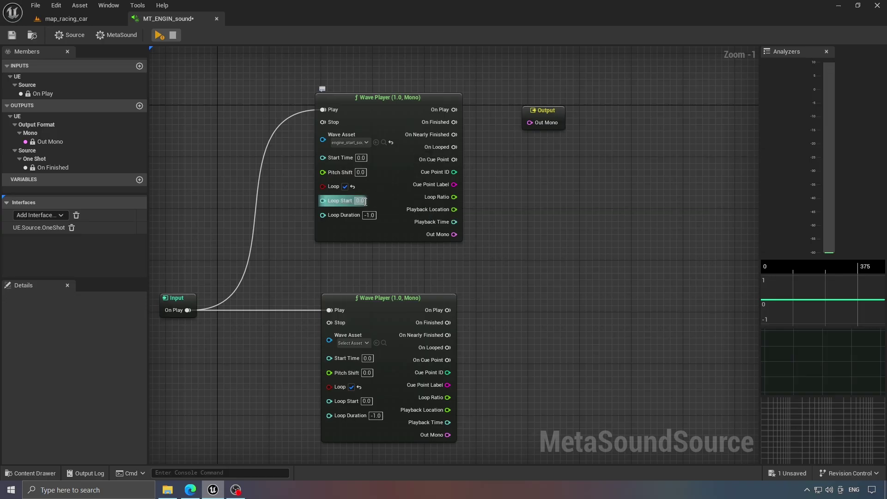
left_click(524, 218)
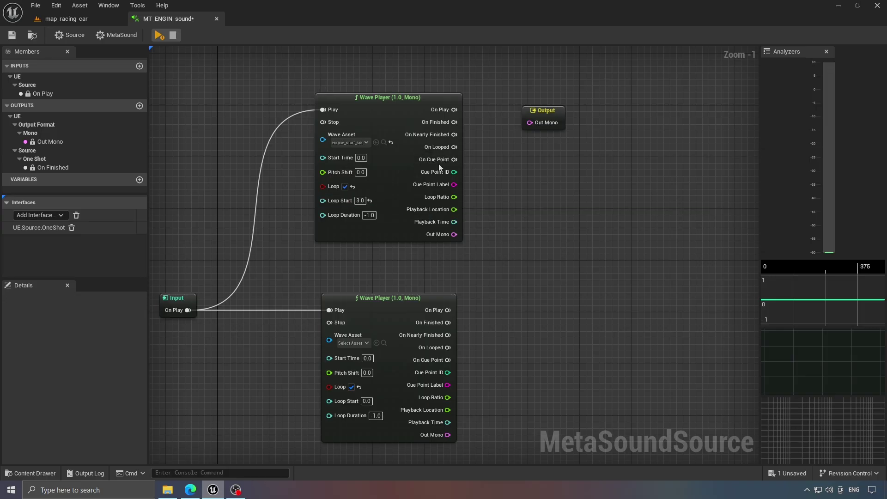
Step: Locate the upper Wave Player's engine_start_sound asset in the engin_sound folder and preview it
left_click(384, 142)
left_click(302, 355)
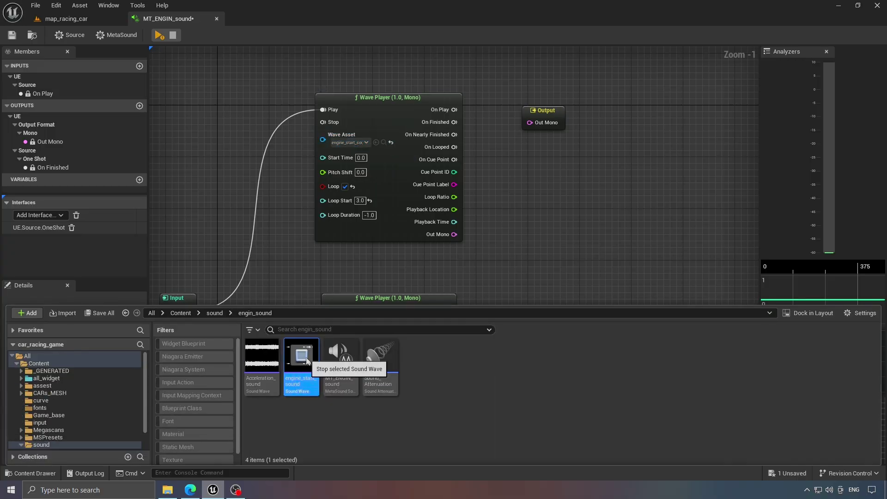
left_click(559, 251)
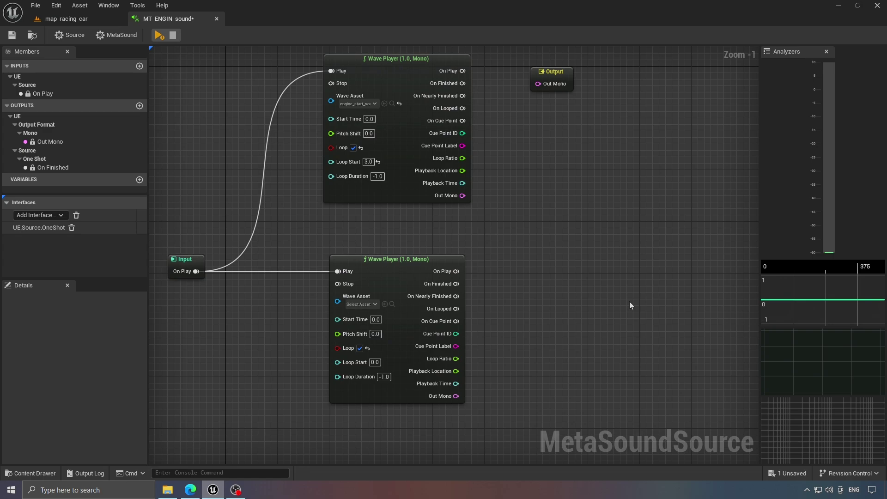
Step: Preview Acceleration_sound and assign it as the Wave Asset of the lower Wave Player
left_click(18, 475)
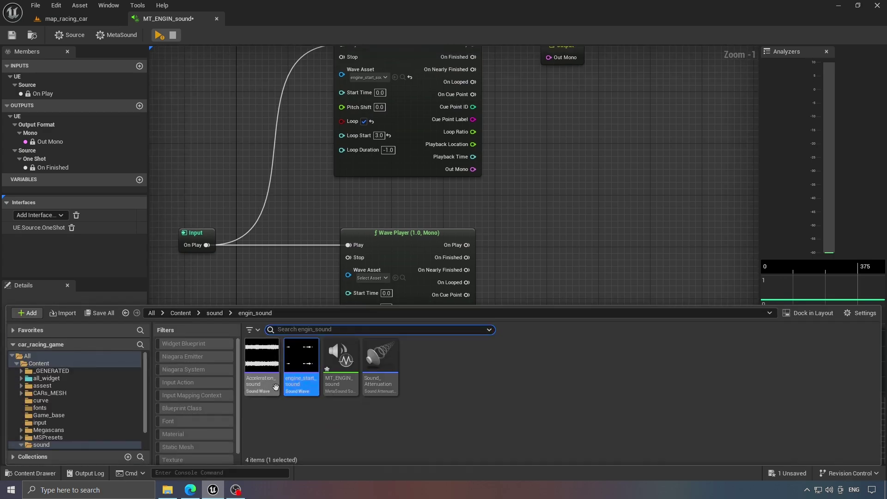
left_click(262, 358)
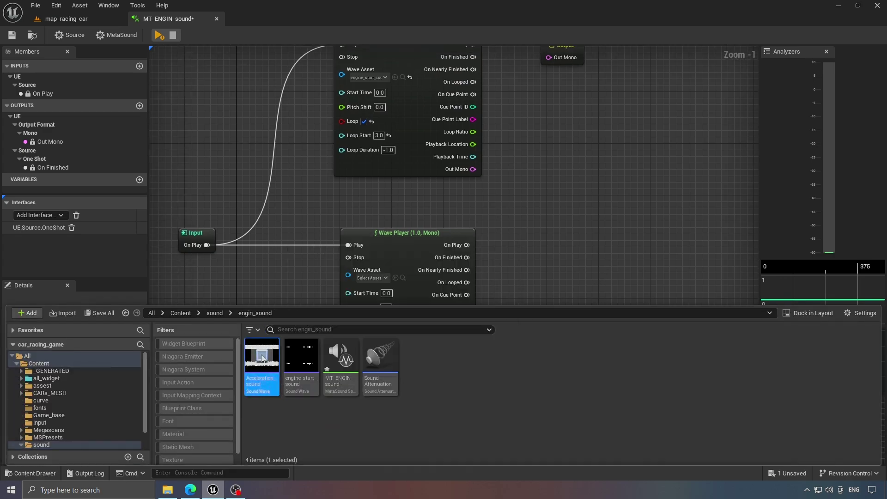
left_click_drag(263, 358, 400, 245)
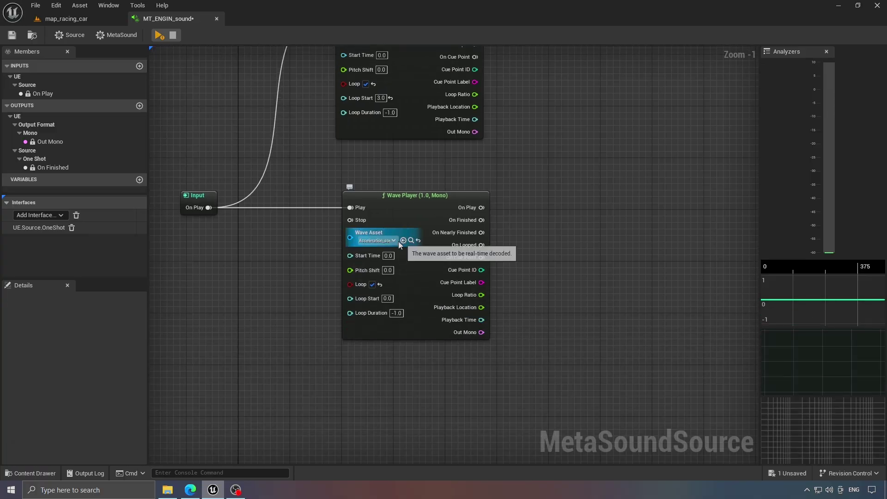
right_click_drag(533, 246, 541, 238)
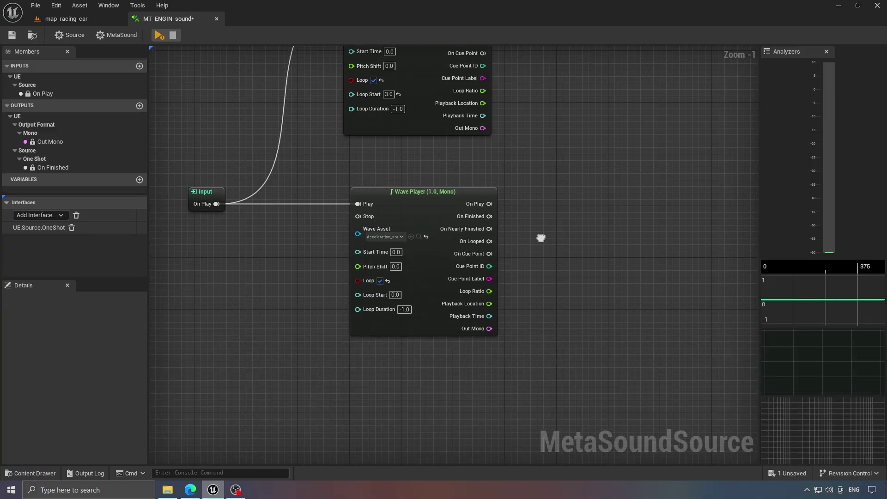
Step: Disconnect On Play from the upper Wave Player and move the Output node between the heights of the two players
right_click_drag(294, 160, 301, 204)
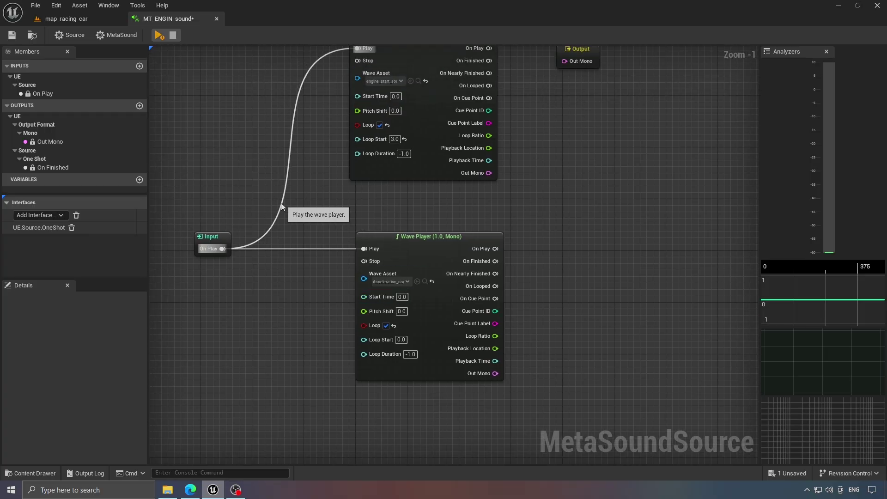
left_click_drag(287, 205, 290, 206, "ctrl")
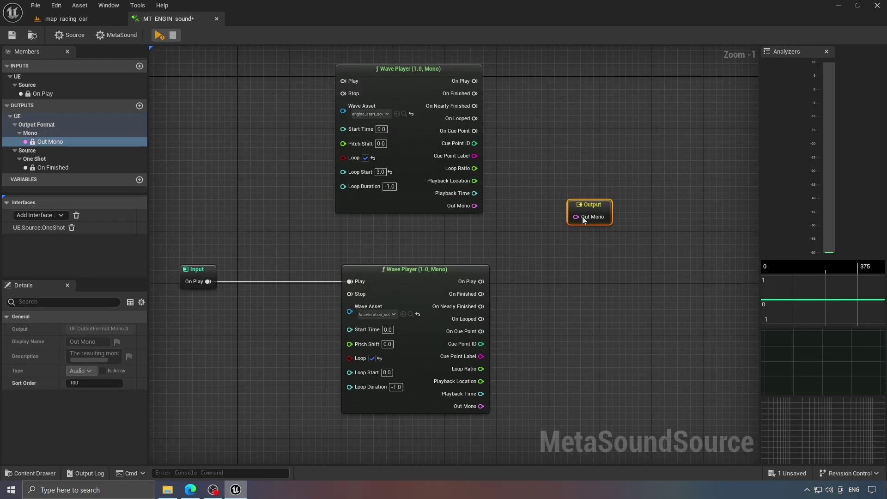
left_click_drag(584, 221, 583, 227)
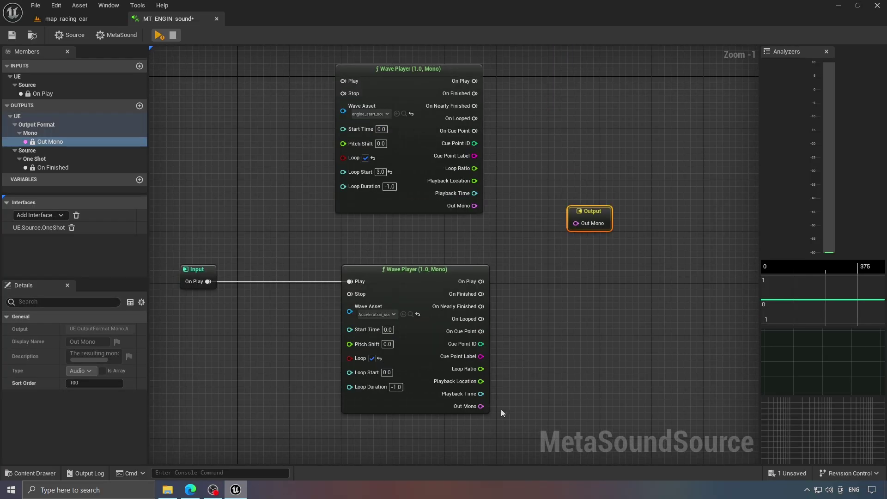
Step: Audition the lower Wave Player through a temporary connection from its Out Mono to the Output, and remove that connection
left_click_drag(482, 406, 580, 224)
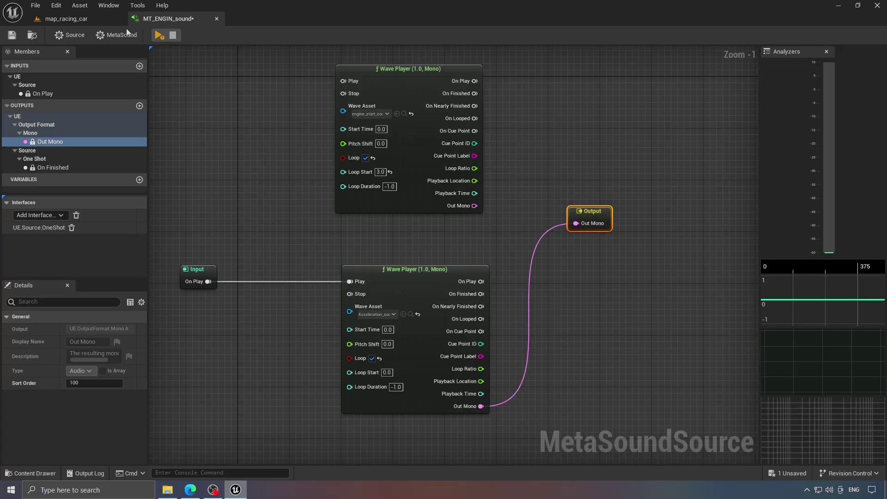
left_click(159, 35)
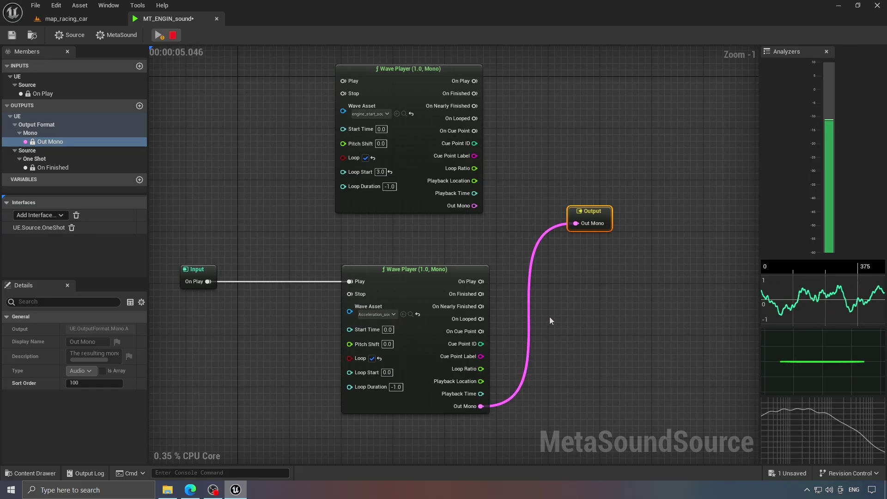
left_click(175, 36)
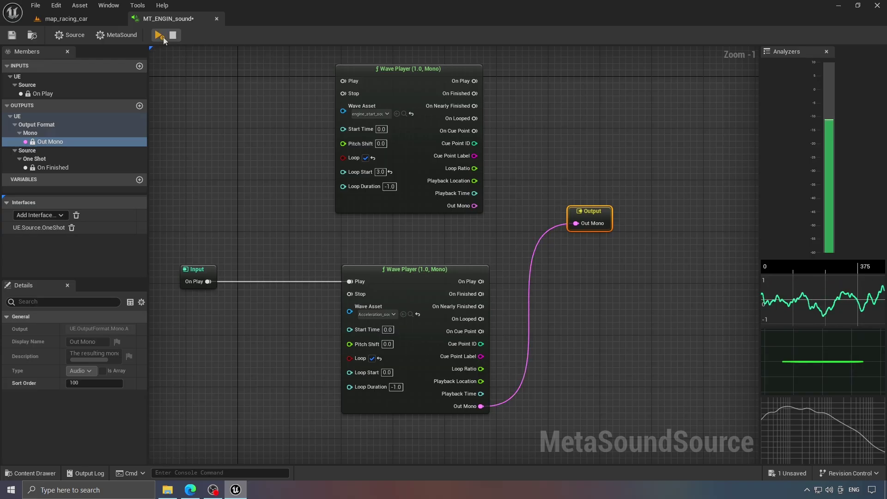
double_click(546, 236)
key("Delete")
Step: Move the Output node farther from the Wave Players and add a Crossfade (Audio, 2) node in the gap
left_click_drag(590, 213, 635, 213)
right_click_drag(562, 215, 575, 212)
left_click(542, 318)
right_click_drag(542, 317, 463, 320)
left_click_drag(568, 234, 677, 226)
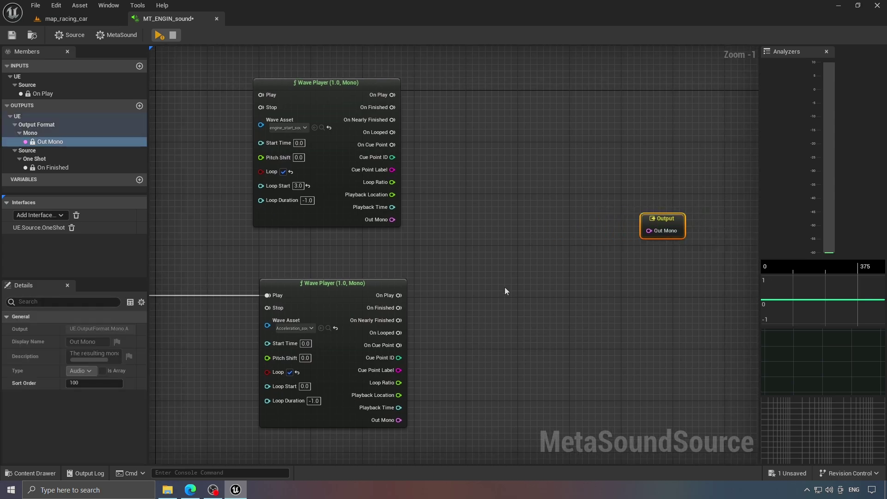
right_click(516, 284)
type("cross")
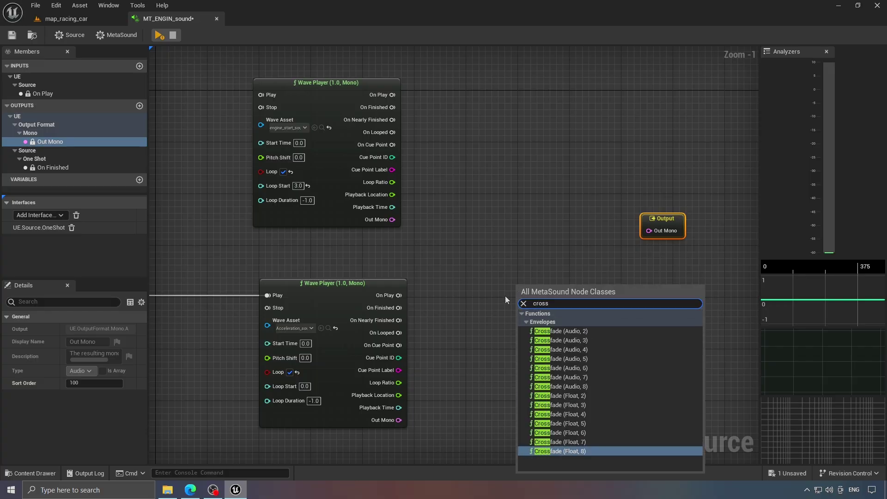
left_click(588, 331)
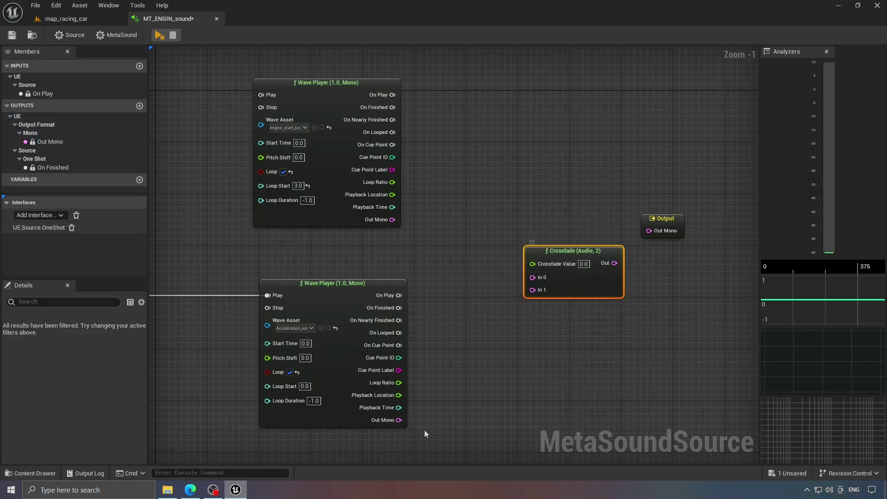
Step: Connect the upper player's Out Mono to In 0, the lower player's to In 1, and the Crossfade's Out to the Output
left_click_drag(399, 420, 533, 290)
left_click_drag(533, 277, 392, 219)
left_click_drag(615, 263, 651, 232)
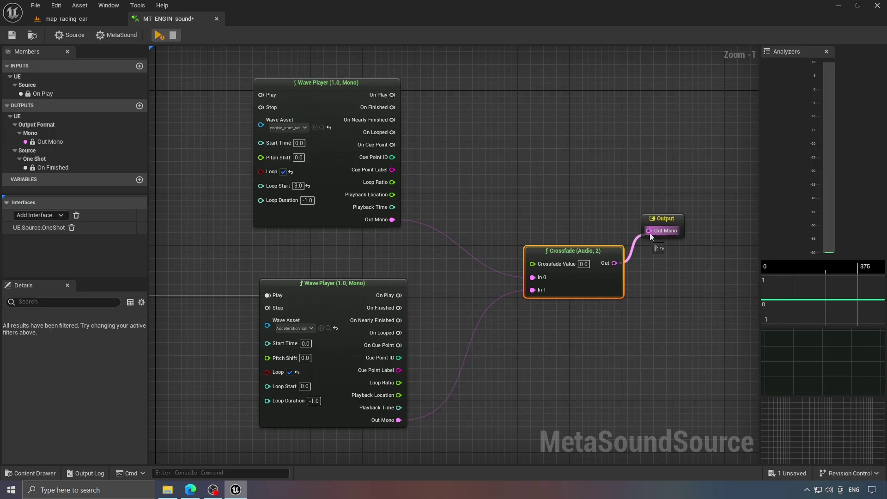
Step: Align the Output node with the Crossfade node and move both level with the upper Wave Player's Out Mono
left_click_drag(662, 223, 674, 256)
left_click(673, 239)
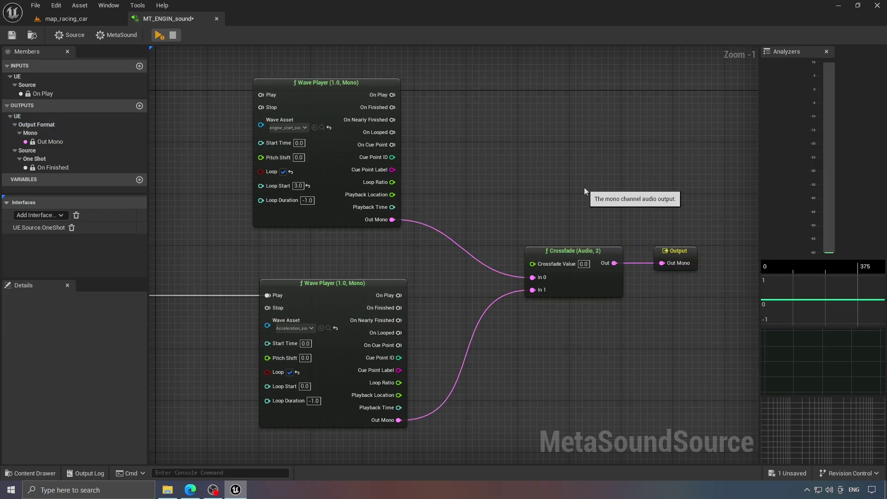
right_click_drag(584, 188, 576, 196)
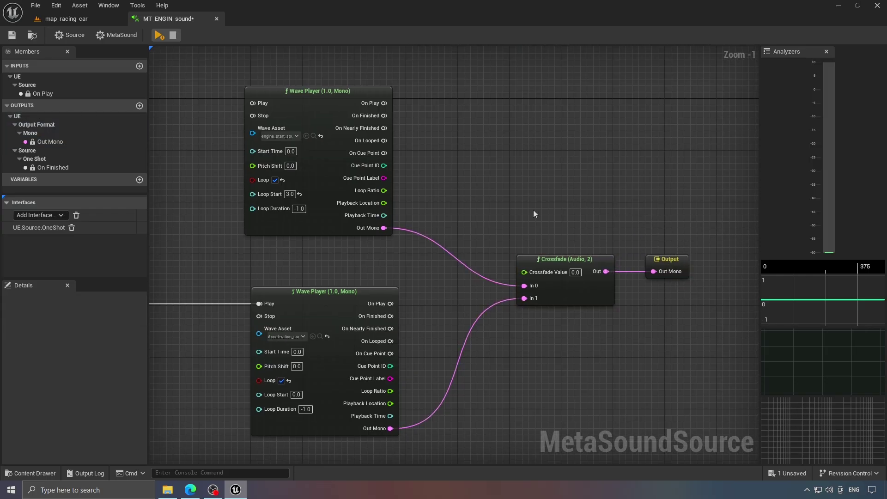
left_click_drag(533, 211, 663, 268)
left_click_drag(553, 257, 572, 199)
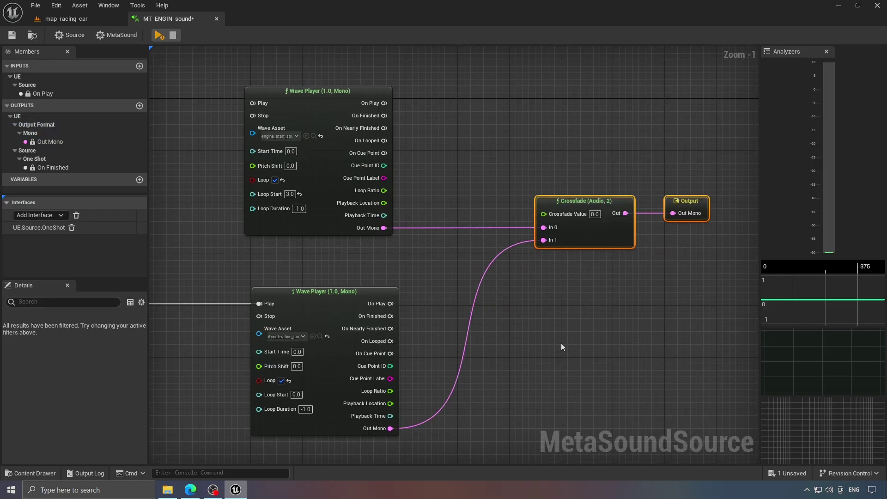
right_click_drag(561, 342, 509, 363)
left_click(525, 354)
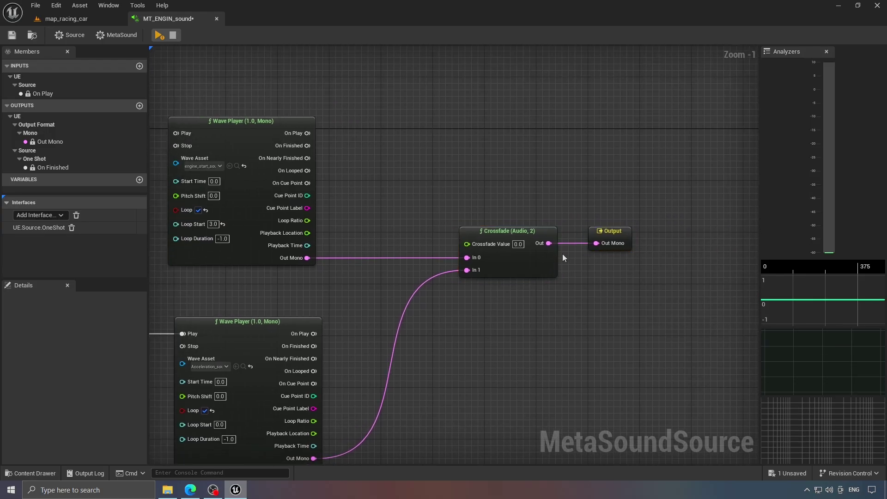
Step: Promote the Crossfade Value pin to a graph input and place the new input node above the Crossfade node
left_click_drag(467, 244, 462, 245)
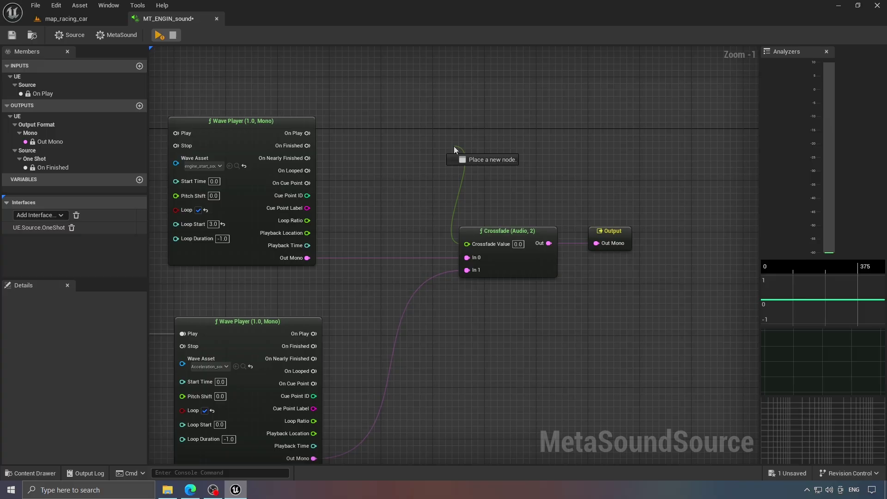
left_click_drag(454, 149, 455, 150)
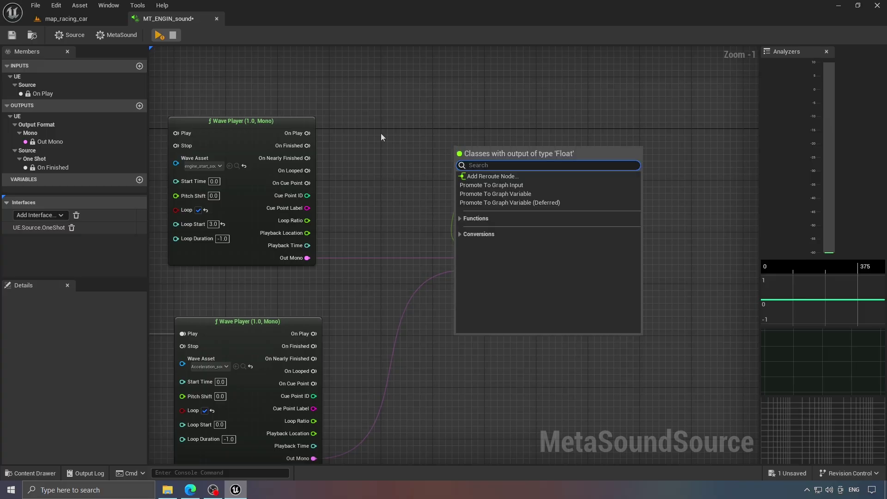
left_click(536, 185)
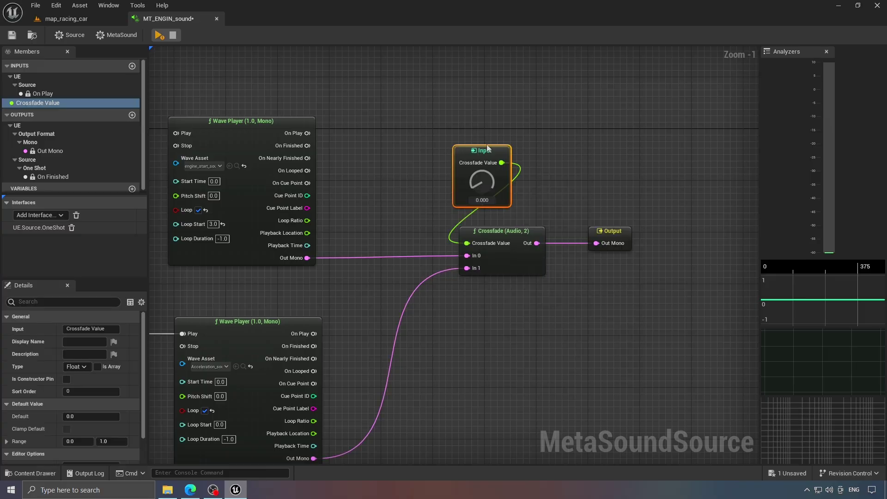
left_click_drag(489, 153, 456, 136)
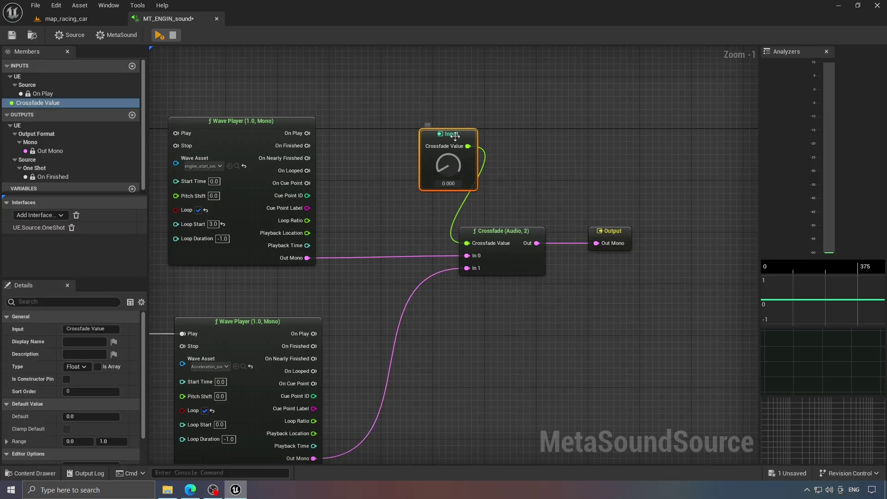
left_click(132, 67)
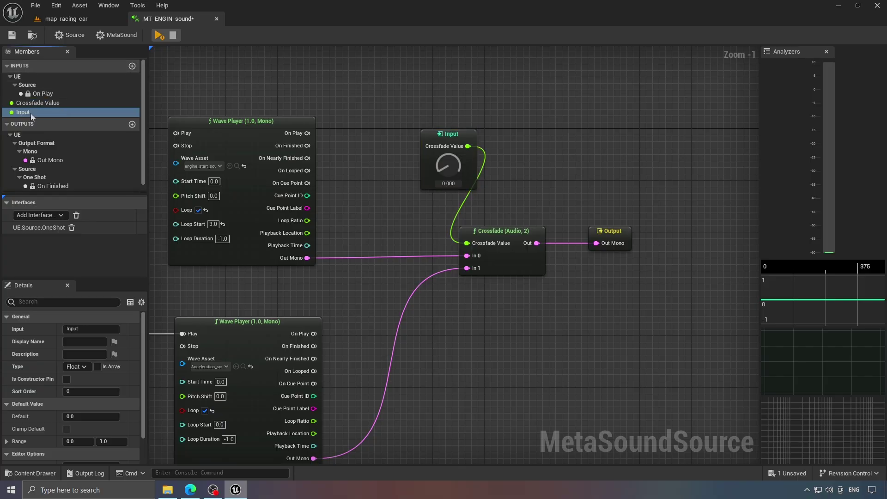
right_click(30, 113)
left_click(61, 122)
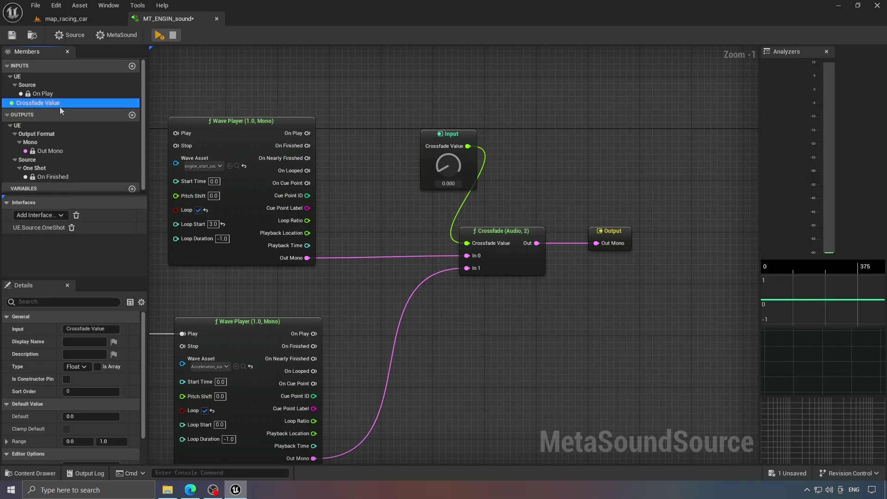
Step: Rename the Crossfade Value input to RPM and save the MetaSound
scroll(66, 422, "down", 2)
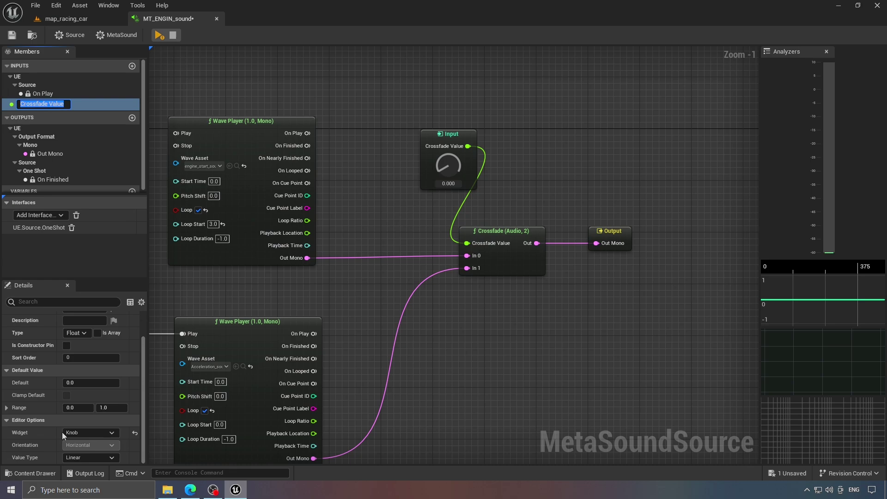
left_click(95, 434)
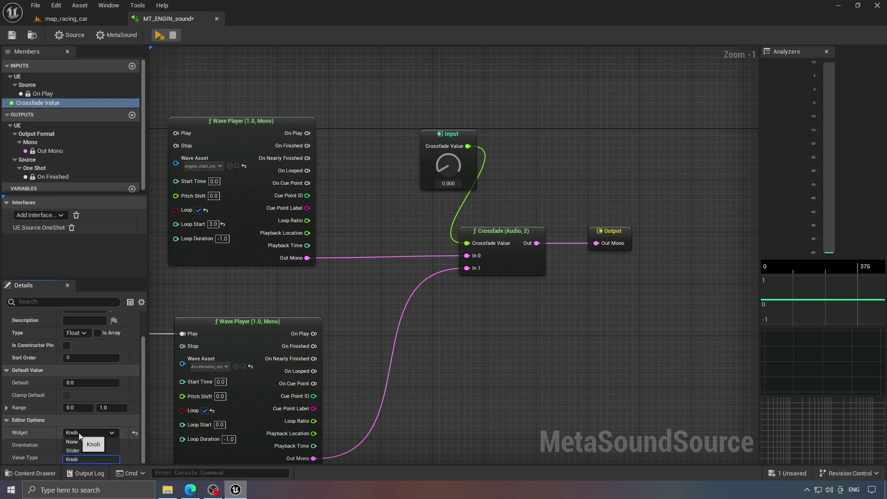
scroll(65, 430, "up", 2)
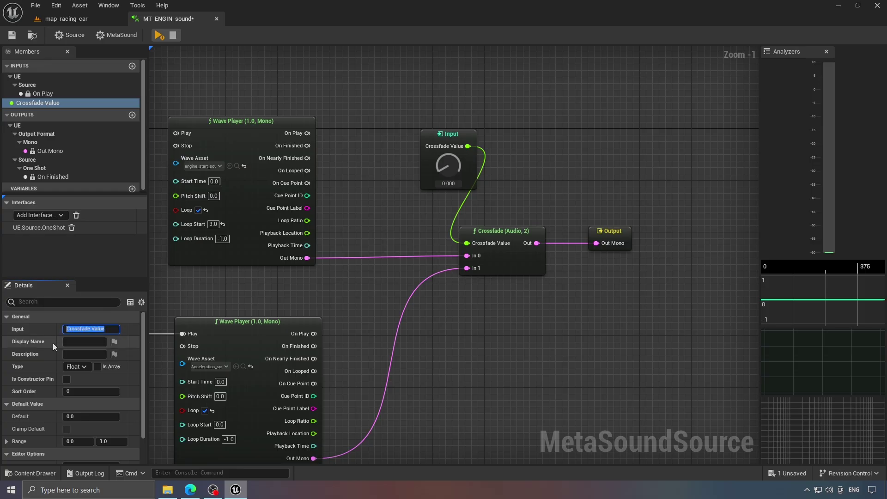
type("r")
type("p")
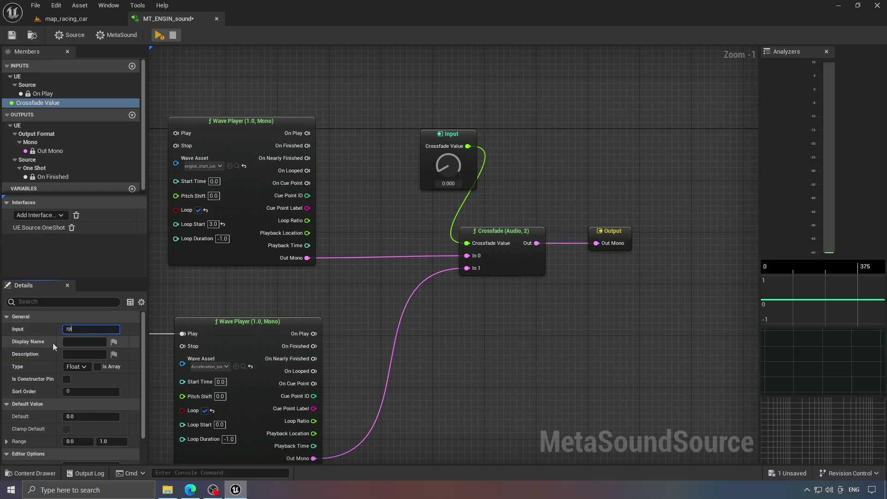
key("BackSpace")
key("BackSpace")
type("RPM")
key("Return")
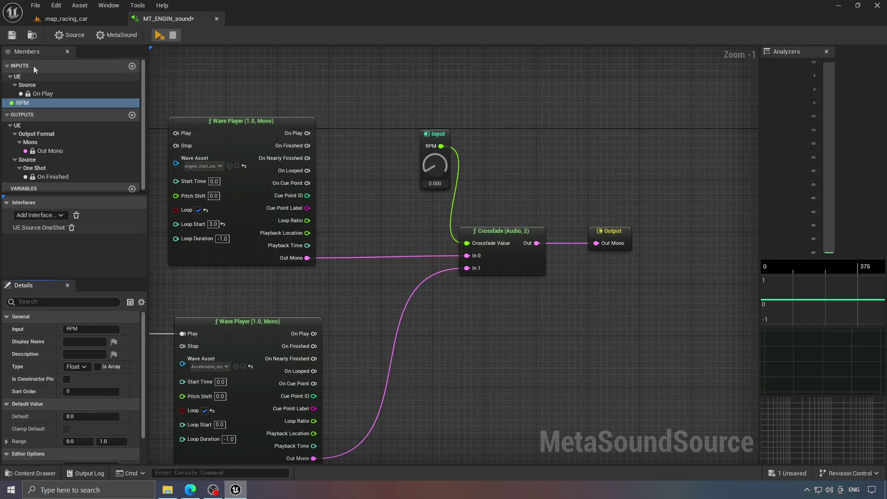
left_click(12, 36)
Step: Connect the On Play input to the upper Wave Player's Play pin as well
right_click_drag(545, 163, 564, 180)
right_click_drag(500, 207, 690, 188)
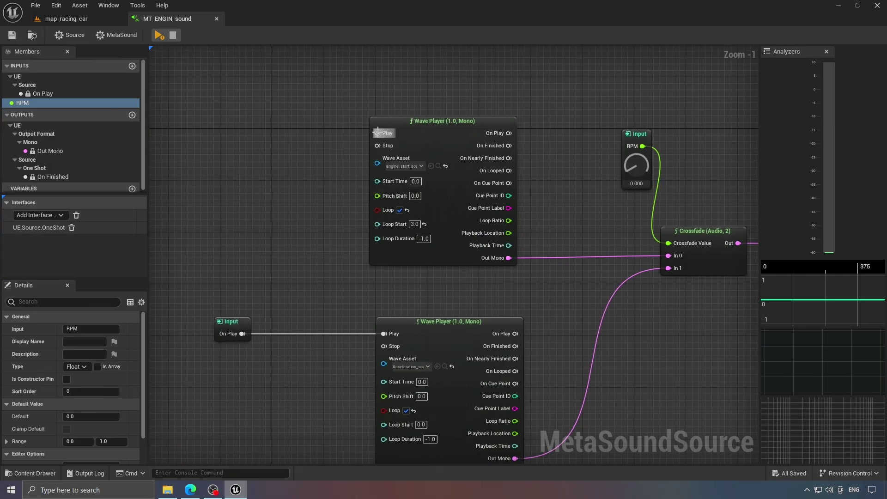
left_click_drag(384, 132, 245, 334)
right_click_drag(590, 299, 507, 266)
right_click_drag(451, 185, 421, 204)
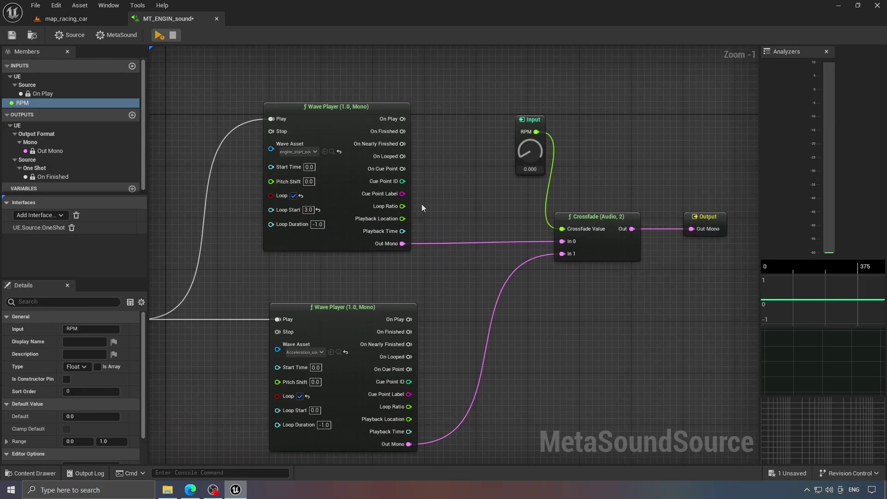
Step: Preview the MetaSound while varying the RPM knob to hear the crossfade, and stop playback
left_click(159, 35)
left_click_drag(527, 152, 585, 135)
left_click(159, 35)
mouse_move(527, 150)
left_mouse_down()
mouse_move(535, 93)
mouse_move(525, 83)
mouse_move(547, 150)
mouse_move(540, 175)
mouse_move(527, 157)
left_mouse_up()
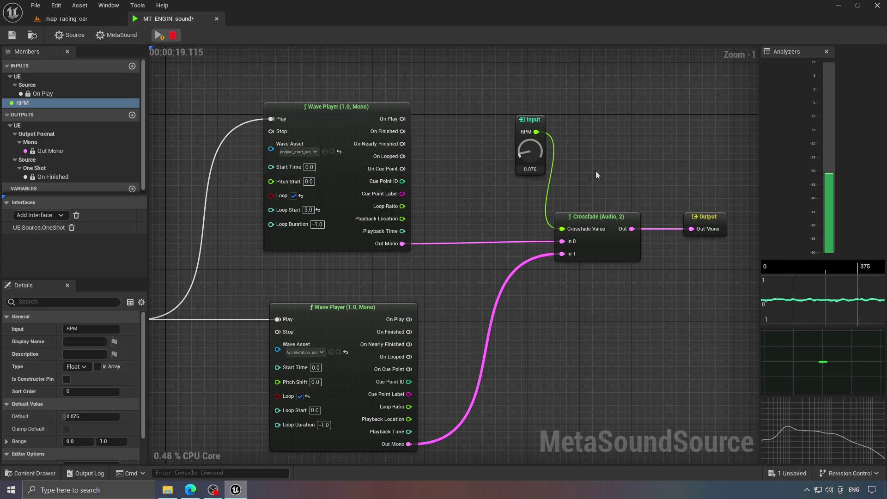
left_click(173, 35)
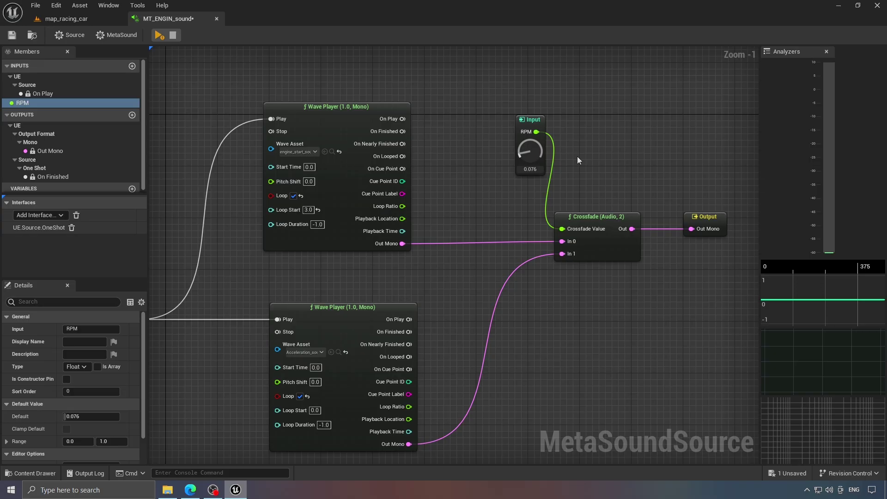
Step: Duplicate the RPM input node and place the copy below the On Play input node
right_click_drag(495, 201, 660, 163)
scroll(352, 292, "up", 1)
right_click_drag(351, 292, 591, 189)
right_click_drag(544, 214, 200, 52)
right_click_drag(726, 338, 406, 173)
left_click(257, 162)
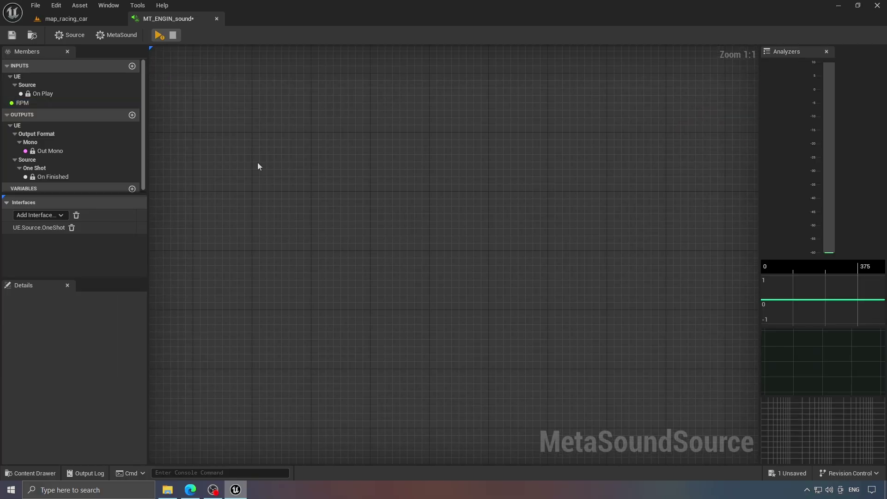
right_click_drag(256, 162, 496, 351)
scroll(497, 352, "down", 2)
right_click_drag(497, 135, 461, 336)
left_click_drag(433, 91, 463, 182)
key("ctrl+c")
right_click_drag(162, 384, 425, 216)
key("ctrl+v")
scroll(386, 230, "up", 2)
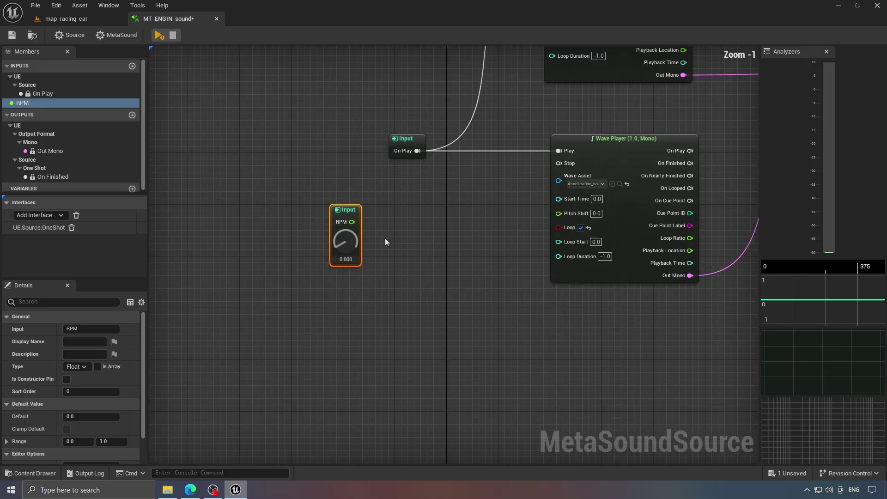
Step: Add a Map Range (Float) node fed by the duplicated RPM input
left_click_drag(346, 220, 390, 225)
type("MAP RA")
left_click(432, 277)
left_click(442, 195)
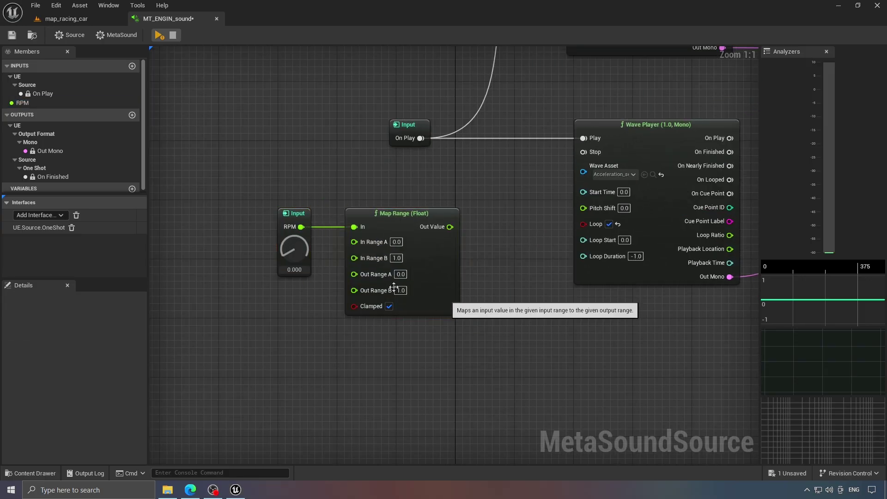
Step: Set the new Map Range node's Out Range A to -4 and Out Range B to 5
left_click(400, 274)
type("-4")
left_click(400, 290)
type("5")
key("Return")
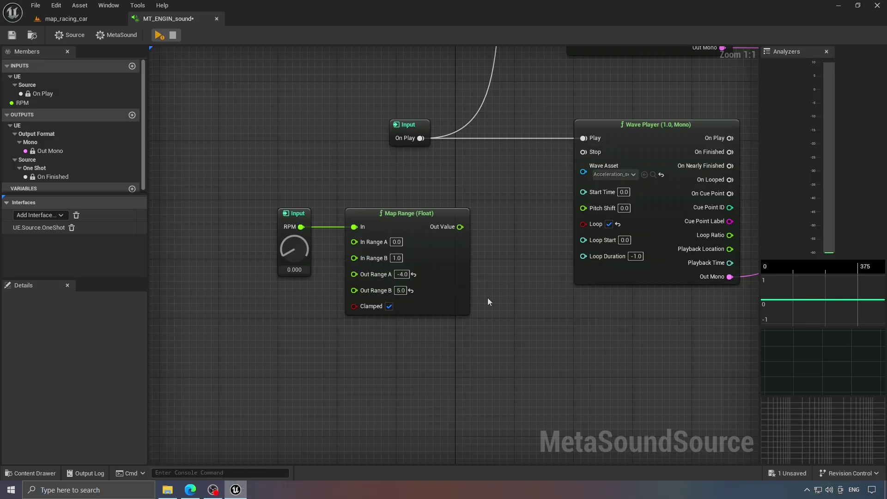
Step: Connect the Map Range's Out Value to the lower Wave Player's Pitch Shift and align the connected nodes level
left_click_drag(450, 226, 584, 207)
left_click_drag(219, 215, 426, 201)
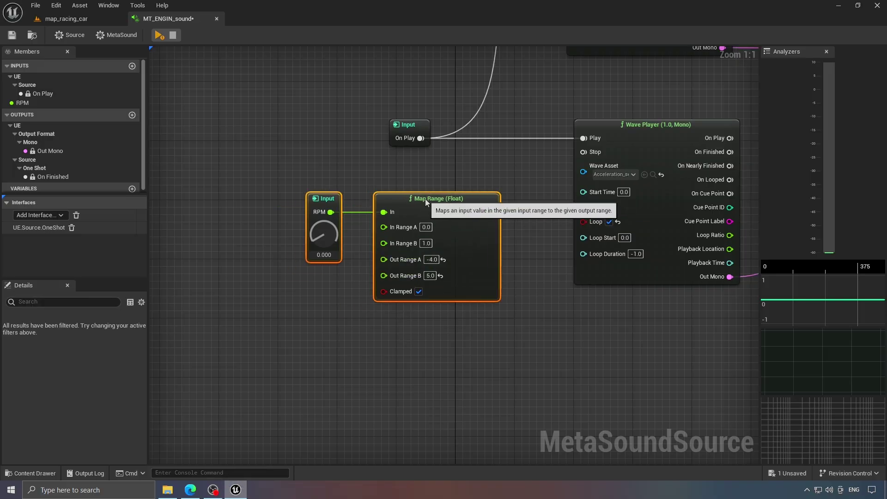
right_click_drag(497, 181, 349, 276)
scroll(349, 276, "down", 1)
left_click(376, 273)
right_click_drag(319, 305, 389, 290)
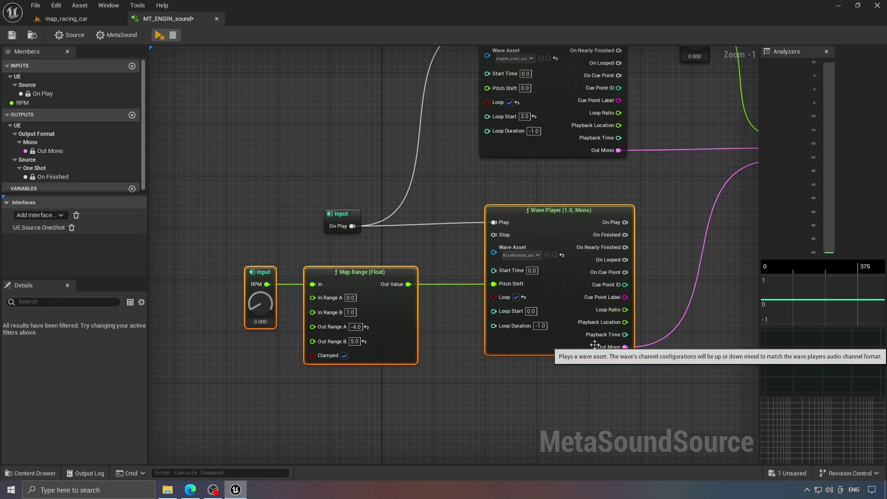
Step: Insert a second Map Range (Float) node between the upper RPM input and the Crossfade Value pin
scroll(449, 270, "down", 1)
right_click_drag(448, 271, 285, 331)
scroll(286, 330, "down", 1)
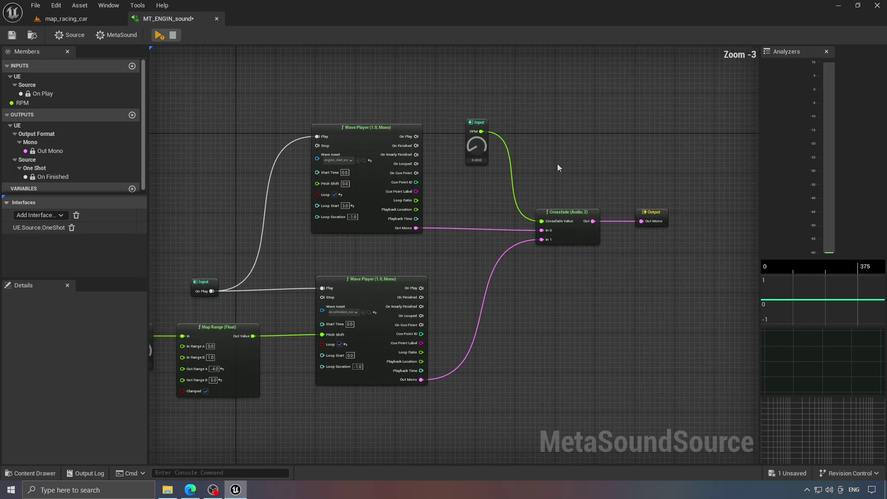
scroll(577, 174, "up", 1)
right_click_drag(438, 203, 378, 247)
right_click_drag(570, 234, 462, 249)
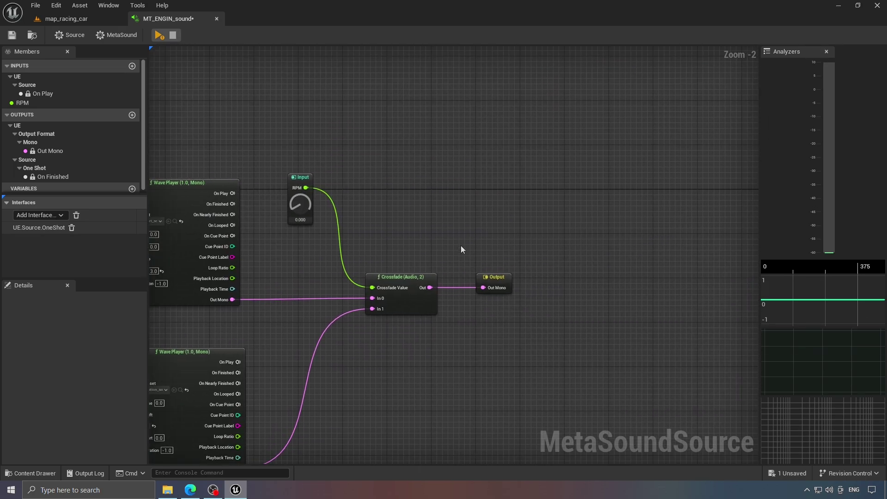
scroll(453, 241, "up", 2)
right_click_drag(410, 226, 459, 223)
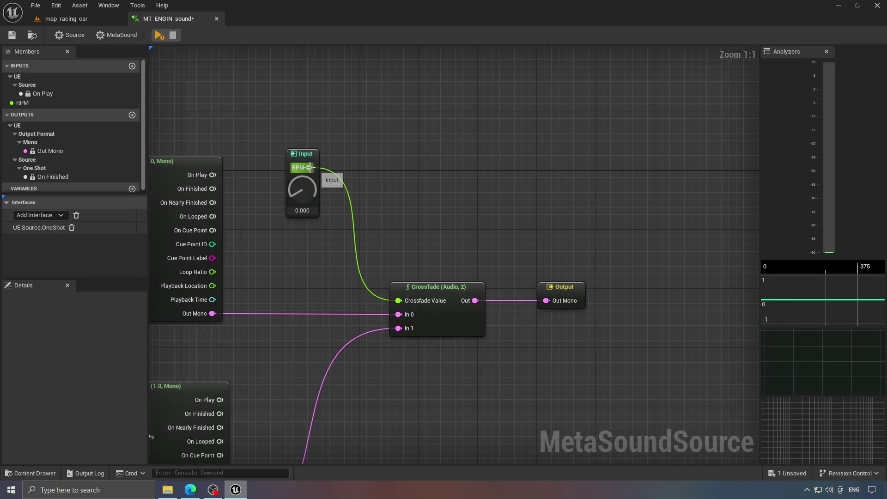
left_click_drag(309, 168, 403, 171)
type("MAP")
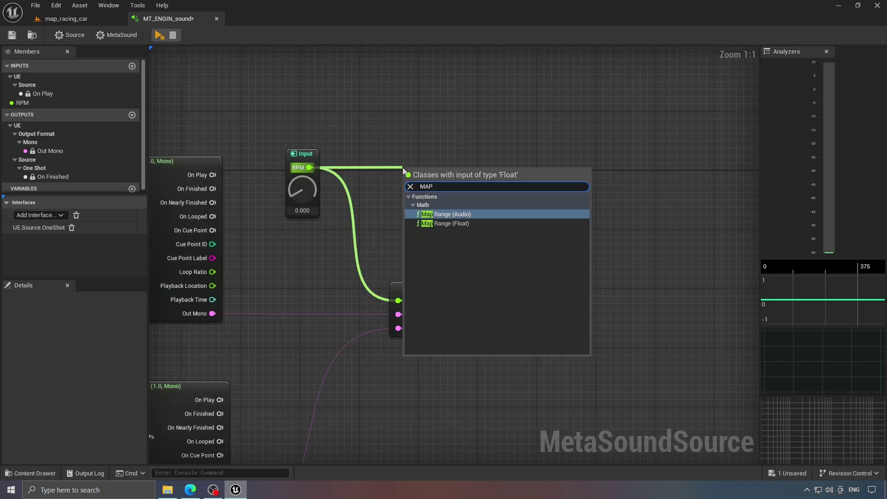
left_click(451, 224)
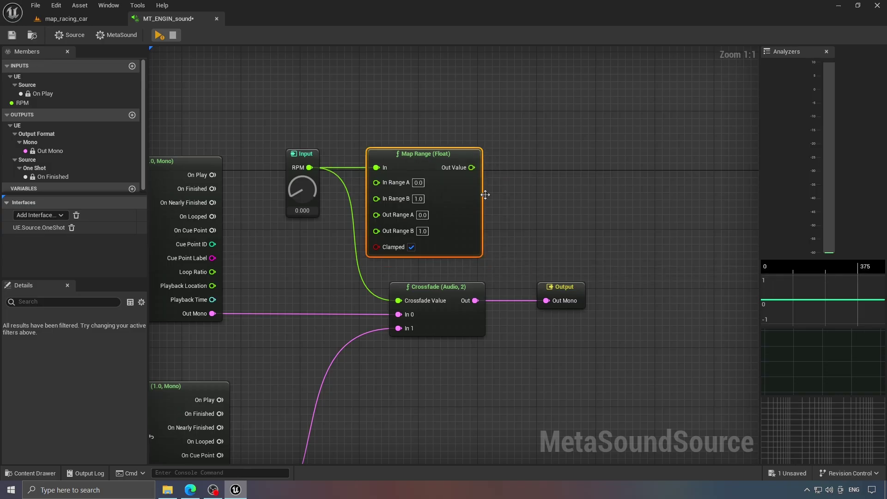
left_click_drag(472, 167, 398, 300)
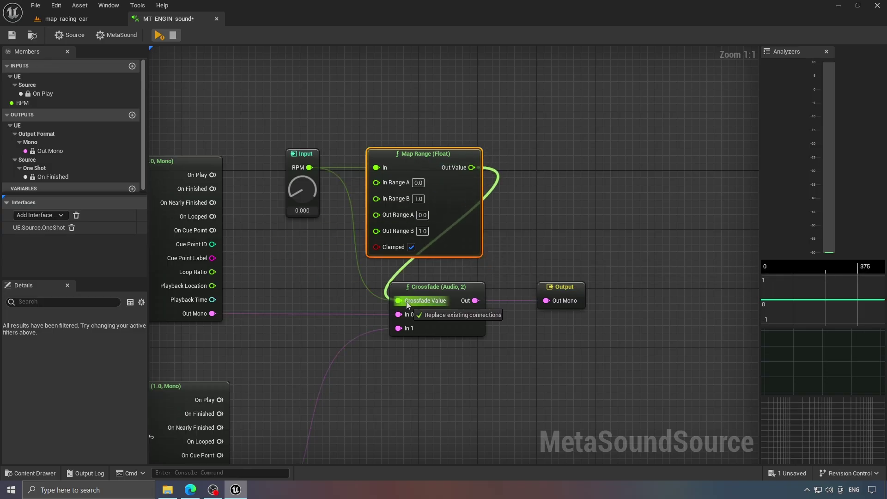
Step: Set In Range B of the Map Range node feeding the Crossfade to 0.2
left_click(419, 199)
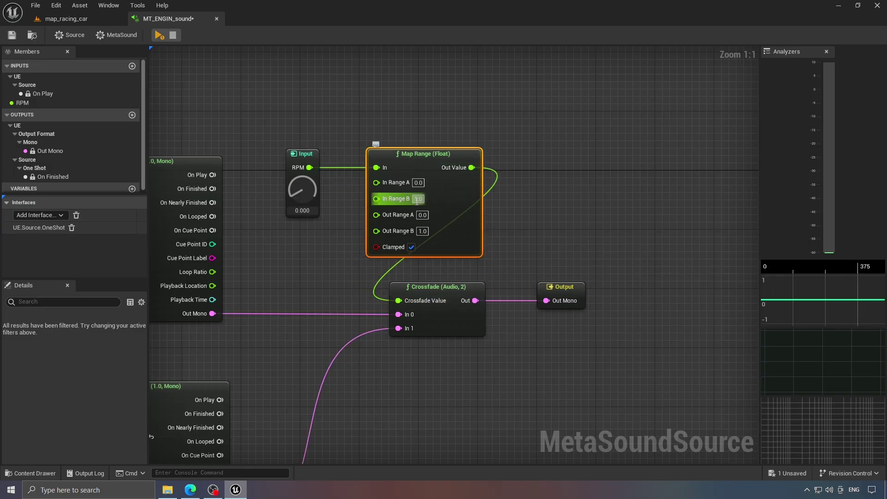
type("0.2")
left_click(579, 195)
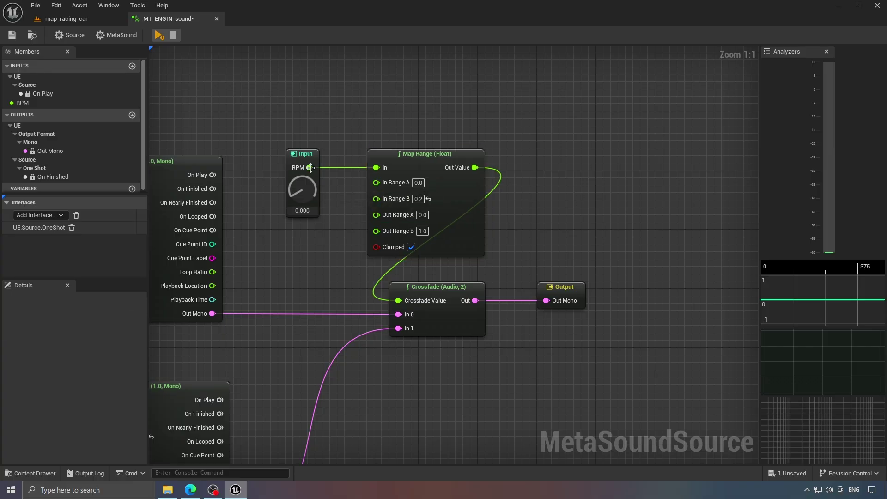
Step: Play the MetaSound again and sweep the RPM knob up and back to 0 to check the pitch and crossfade
right_click_drag(291, 105, 499, 98)
scroll(476, 92, "down", 2)
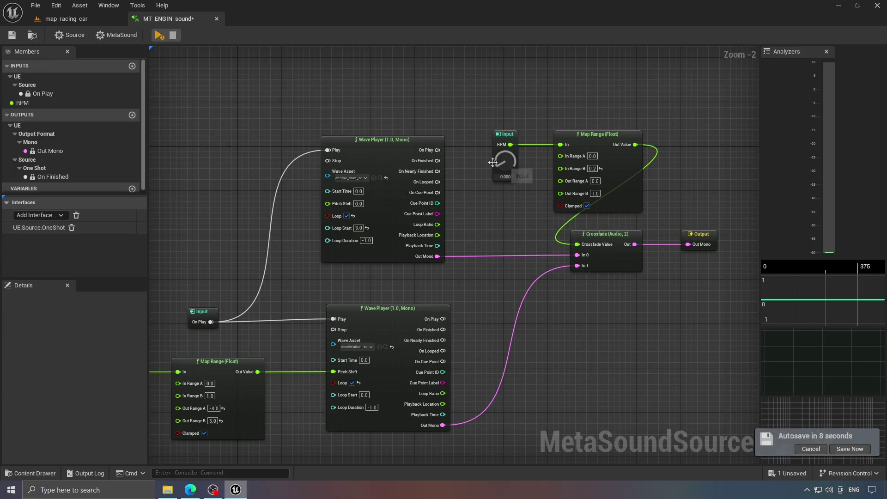
key("space")
scroll(406, 218, "down", 1)
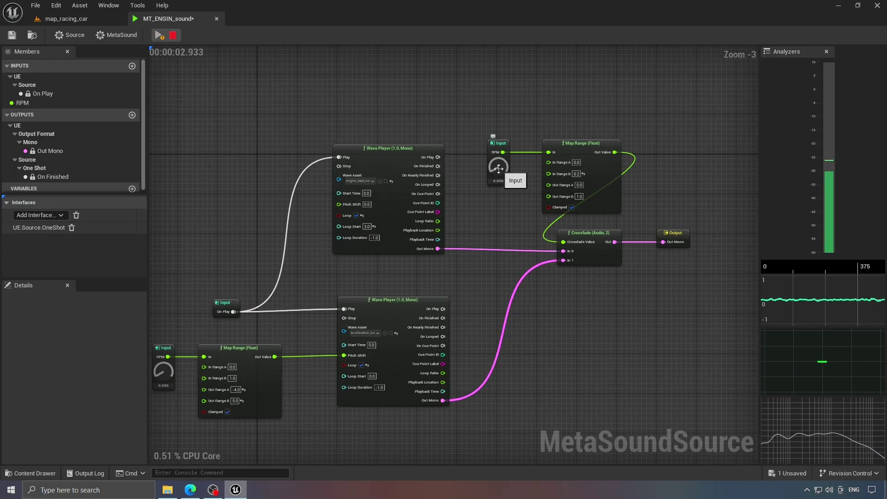
left_click_drag(498, 164, 498, 147)
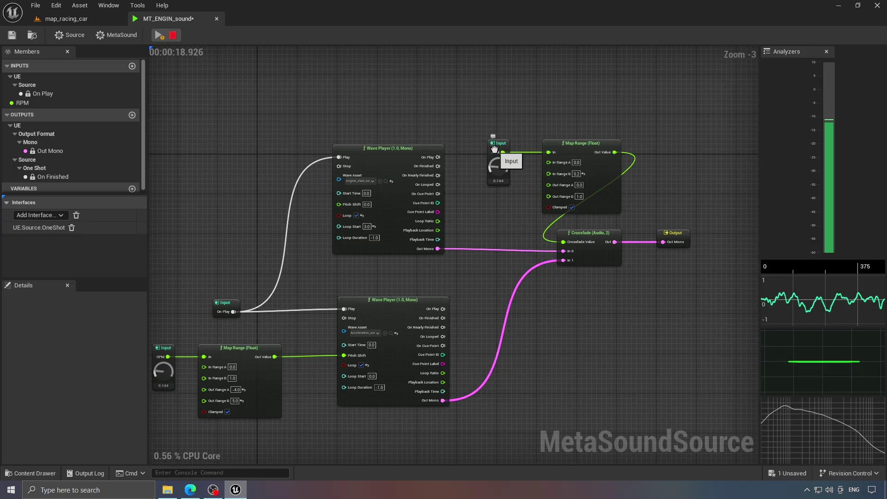
left_click_drag(495, 157, 497, 167)
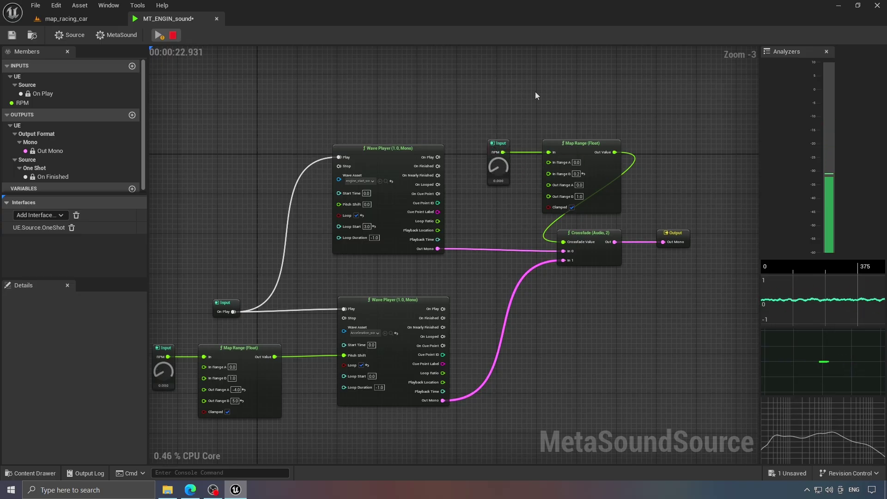
left_click(172, 38)
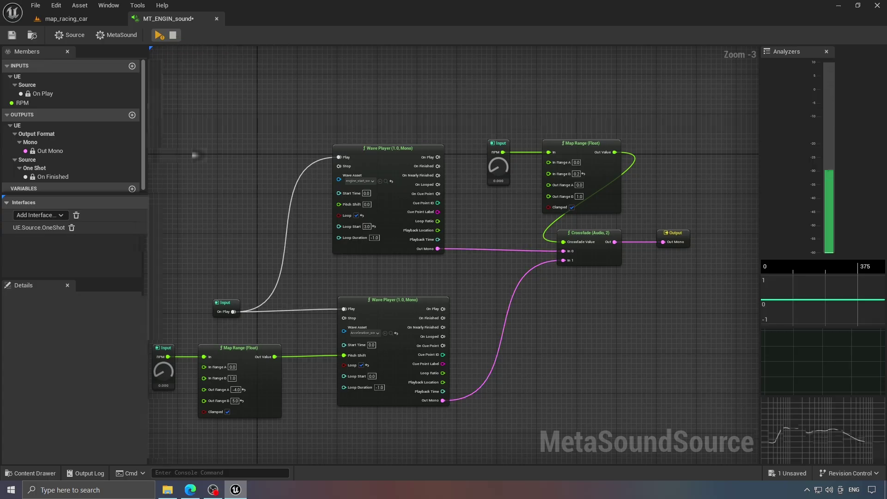
Step: Save the unsaved MT_ENGIN_sound asset
right_click_drag(477, 126, 539, 128)
left_click(789, 474)
left_click(522, 352)
left_click(521, 348)
scroll(412, 324, "down", 1)
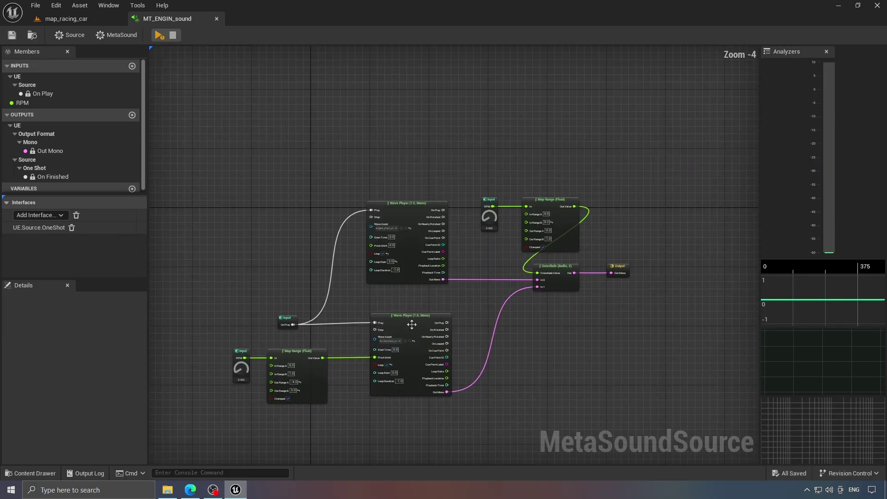
right_click_drag(549, 343, 530, 306)
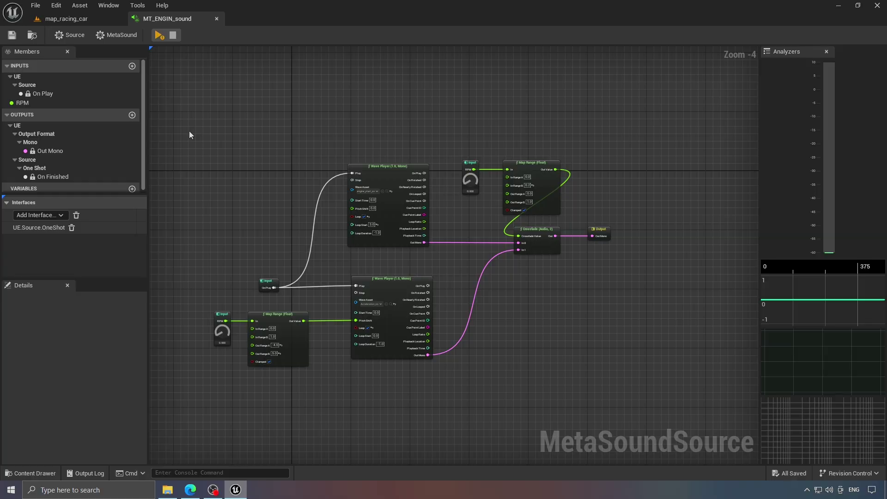
Step: Open the bp_vehicle blueprint from the project content
right_click_drag(296, 215, 319, 226)
left_click(37, 473)
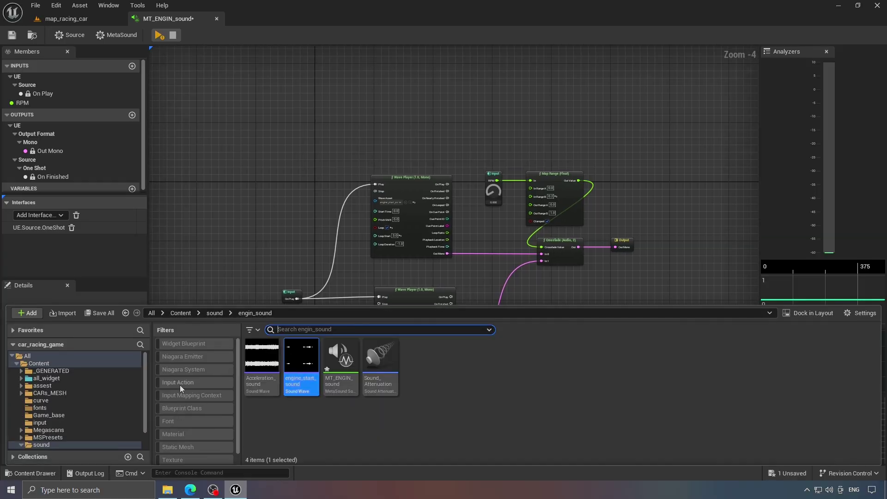
scroll(74, 416, "down", 2)
left_click(56, 438)
double_click(263, 379)
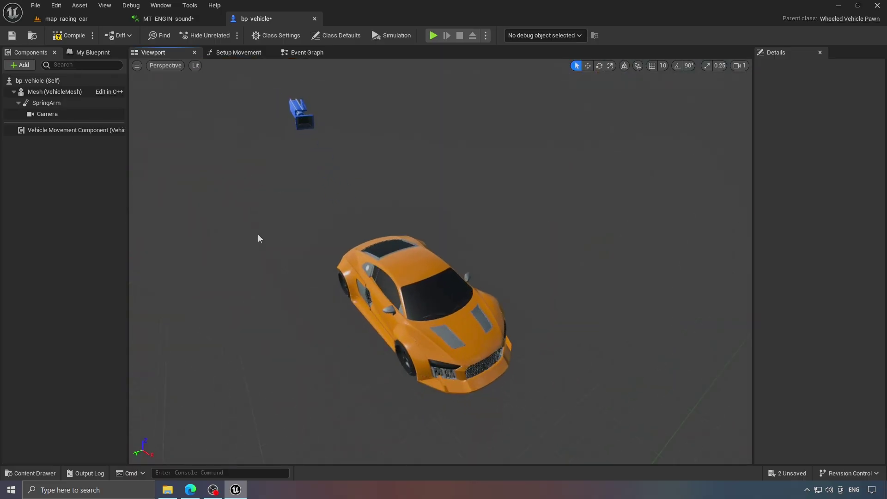
Step: Add an Audio component under the vehicle mesh and name it ENGINE_audio
left_click(20, 65)
type("AUD")
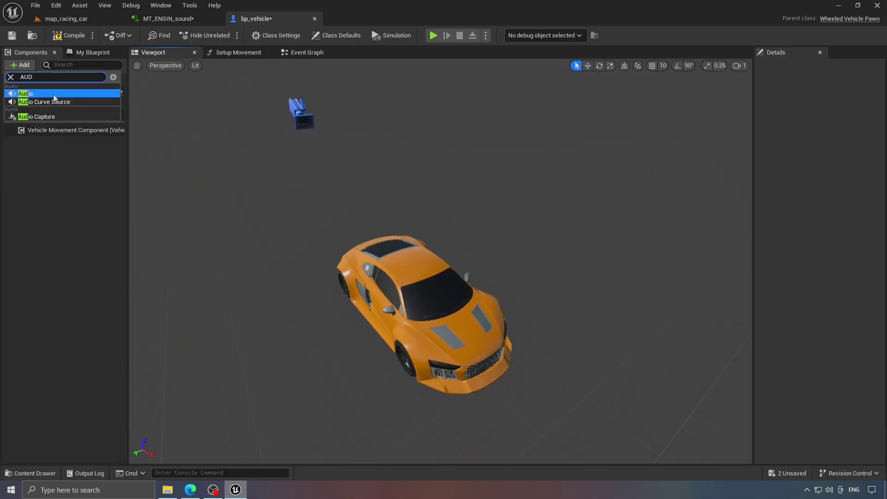
left_click(51, 94)
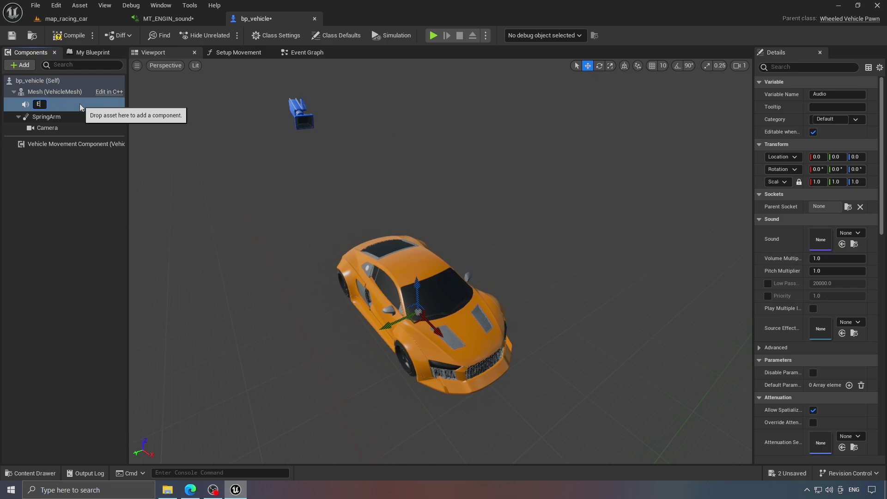
type("ENGINE")
type("audio")
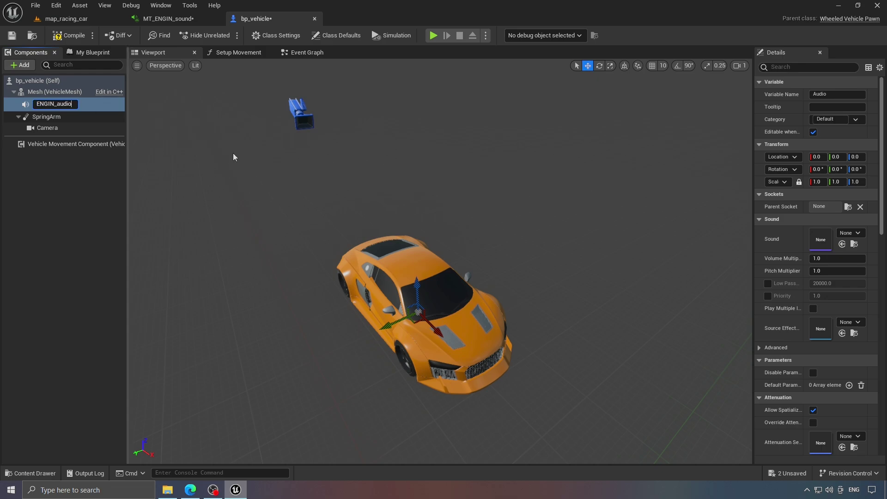
key("Return")
type("E")
key("Return")
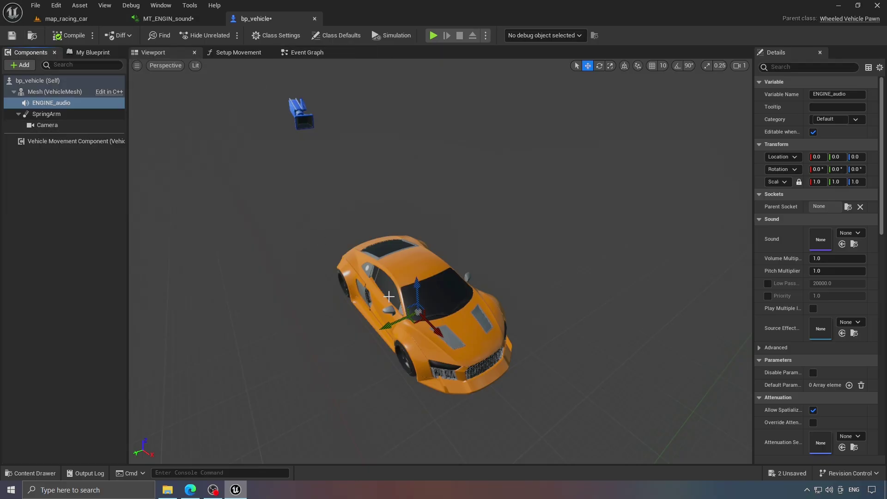
Step: Undo the trial upward move of the ENGINE_audio component and save all unsaved assets
left_click_drag(417, 285, 413, 186)
key("ctrl+z")
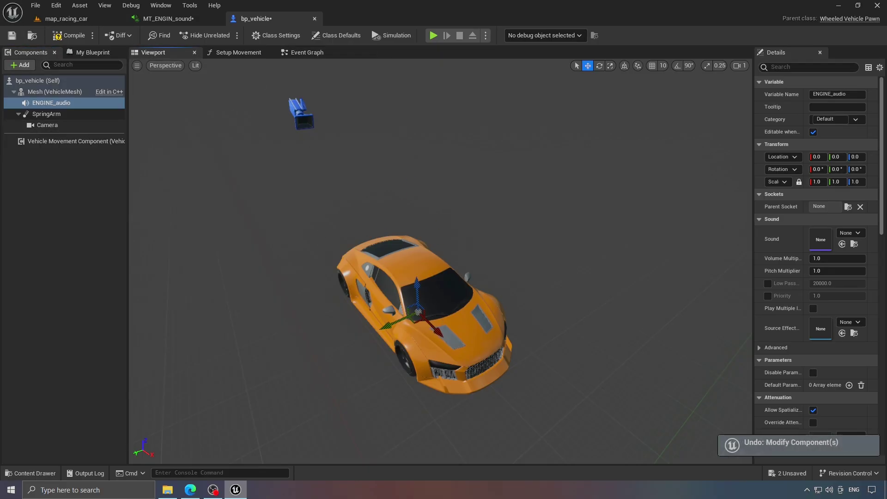
mouse_move(413, 187)
right_mouse_down()
mouse_move(504, 159)
mouse_move(416, 189)
right_mouse_up()
key("ctrl+shift+s")
key("Return")
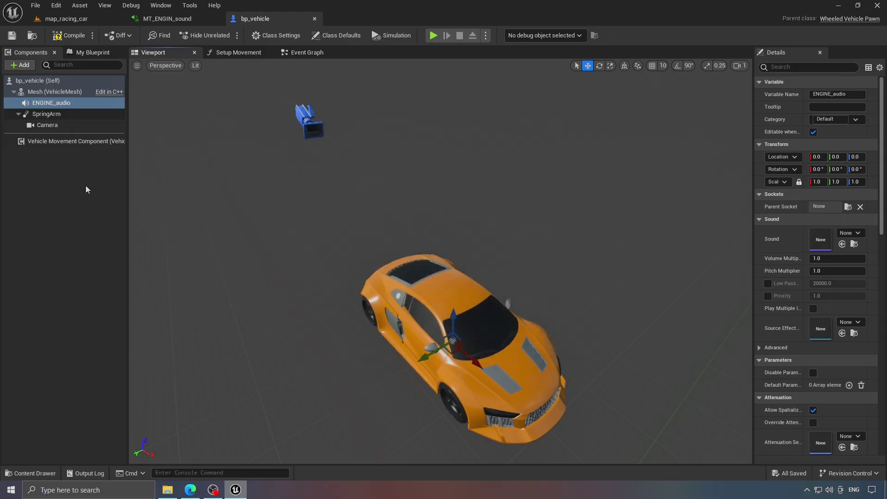
Step: Assign the MT_ENGIN_sound MetaSound and the available sound attenuation asset to ENGINE_audio, and save bp_vehicle
left_click(850, 233)
left_click(808, 421)
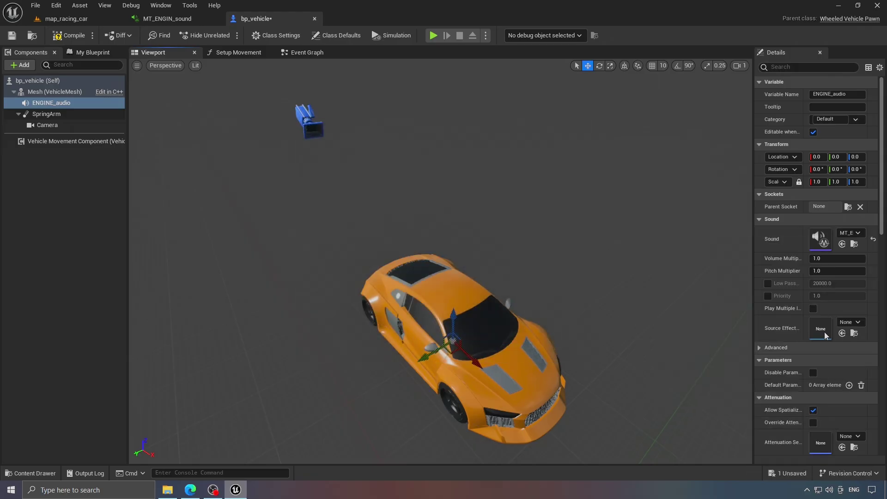
scroll(832, 407, "down", 1)
left_click(849, 407)
left_click(808, 295)
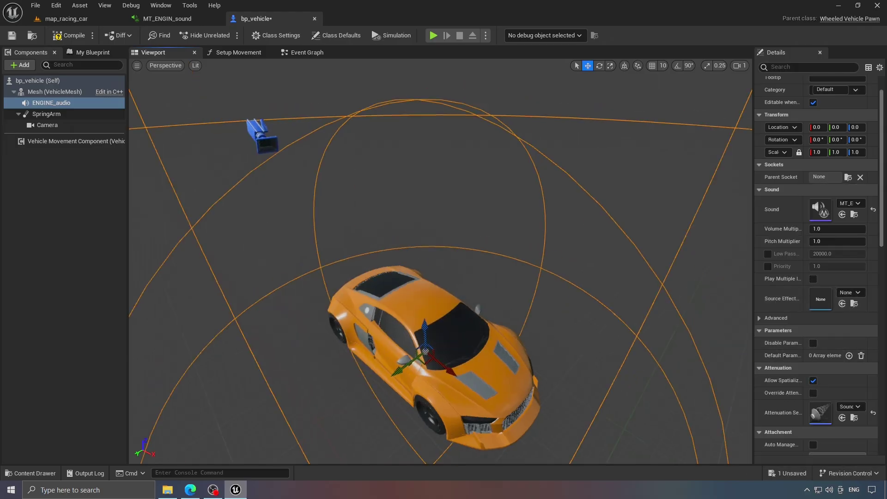
key("ctrl+shift+s")
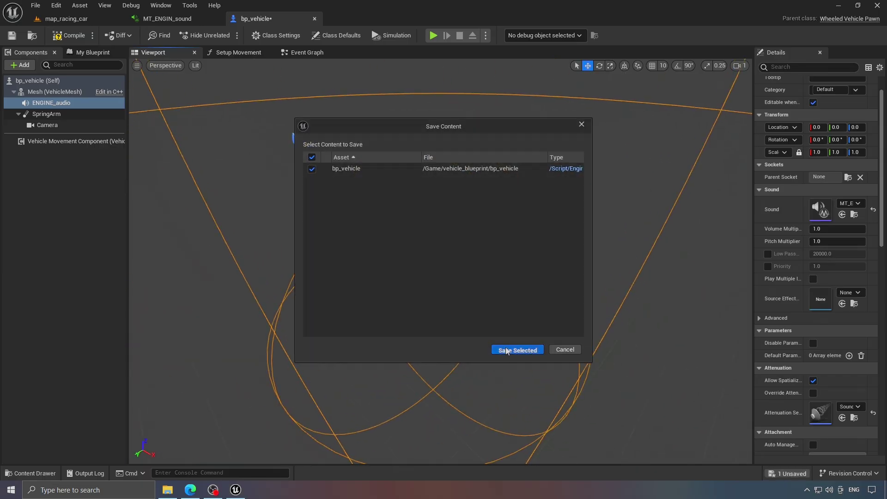
key("Return")
left_click_drag(753, 209, 738, 210)
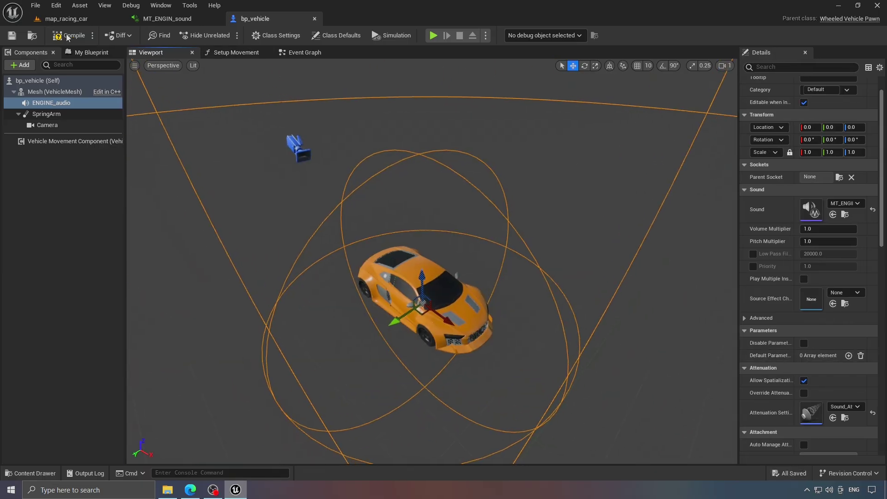
Step: Create a custom event named ADD SOUNDS in an empty area of bp_vehicle's Event Graph
left_click(267, 53)
scroll(337, 290, "up", 5)
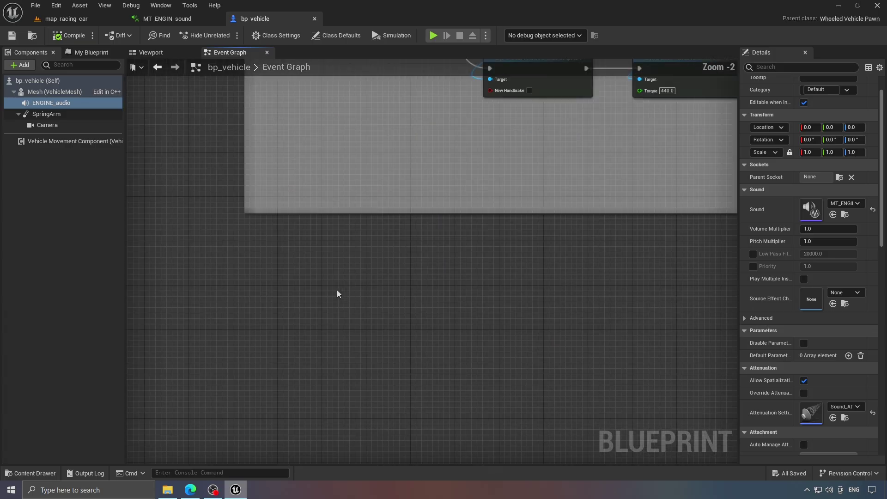
right_click(337, 290)
type("CUSTOM")
key("Return")
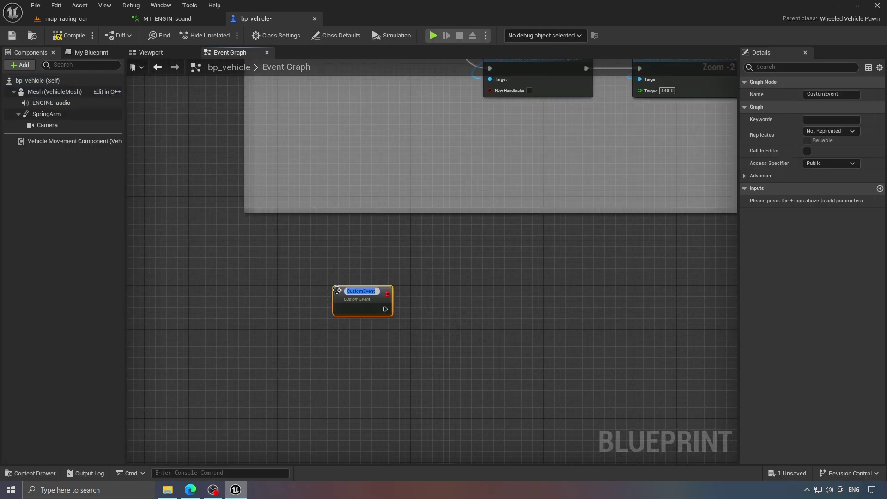
type("ADD SOUNDS")
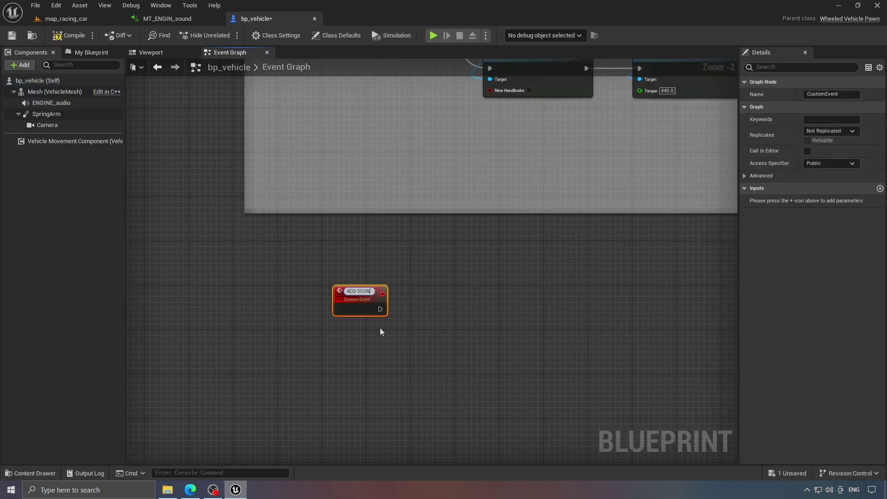
key("Return")
Step: Add a Sequence node beside the ADD SOUNDS event, connect it to the event's execution output and align the nodes
left_click_drag(359, 295, 333, 307)
scroll(360, 324, "up", 2)
left_click(288, 285)
key("s")
left_click(324, 288)
left_click_drag(265, 266, 350, 316)
key("q")
left_click_drag(358, 304, 446, 320)
left_click(454, 293)
right_click_drag(454, 296, 377, 291)
Step: Add a Set Float Parameter node targeting an ENGINE_audio reference, connect it to the Sequence's Then 0 output and arrange the nodes
left_click_drag(51, 103, 495, 279)
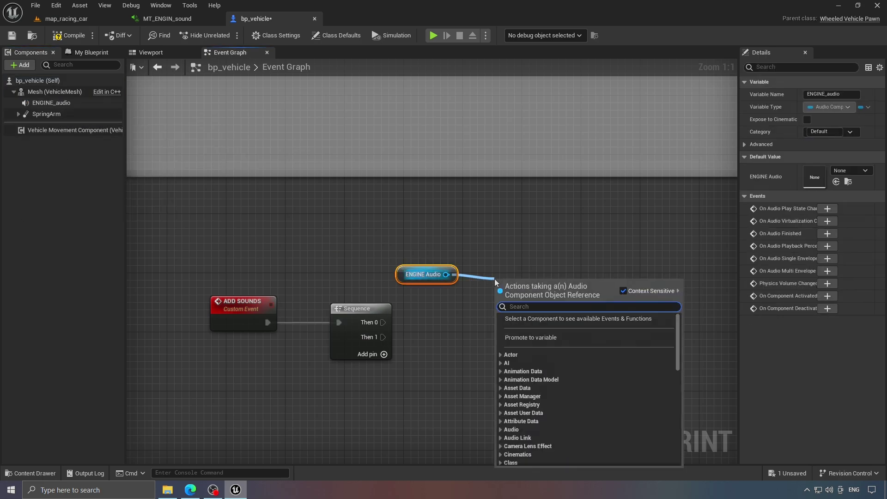
type("set floa")
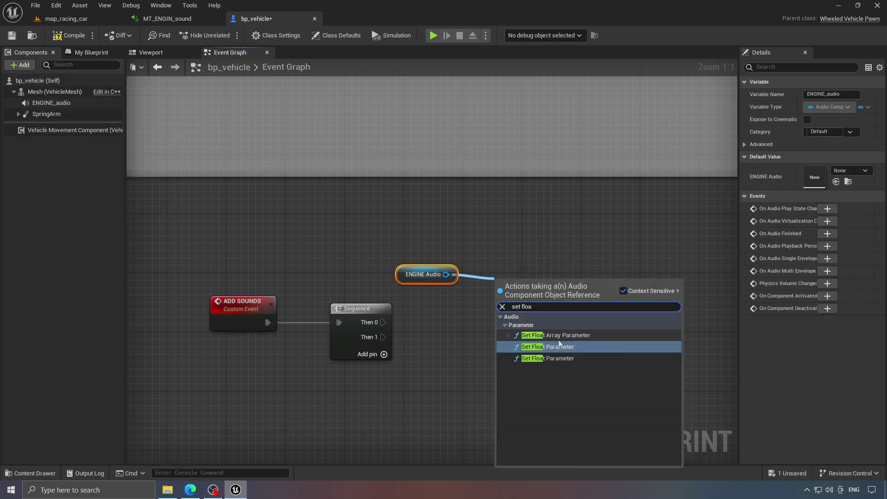
left_click(579, 349)
left_click_drag(379, 323, 501, 302)
left_click_drag(549, 299, 579, 322)
left_click_drag(408, 276, 533, 290)
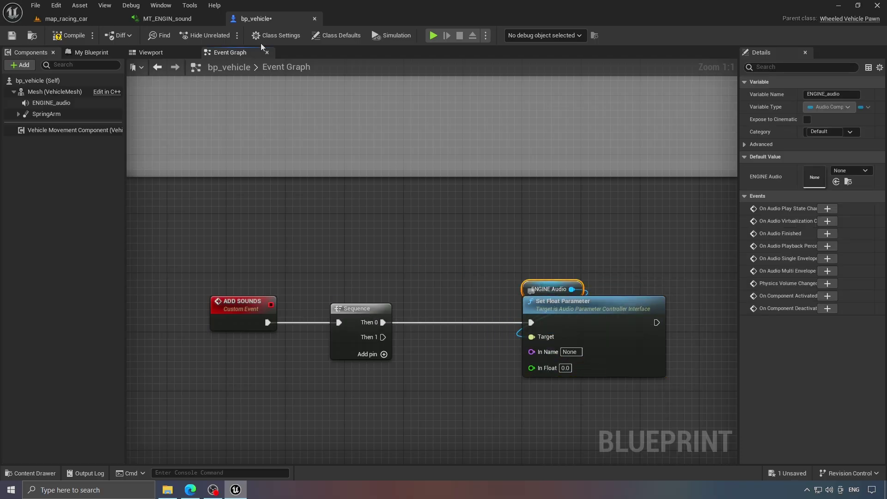
Step: Copy the RPM input name from MT_ENGIN_sound and set it as the In Name of bp_vehicle's Set Float Parameter node
left_click(174, 20)
double_click(23, 102)
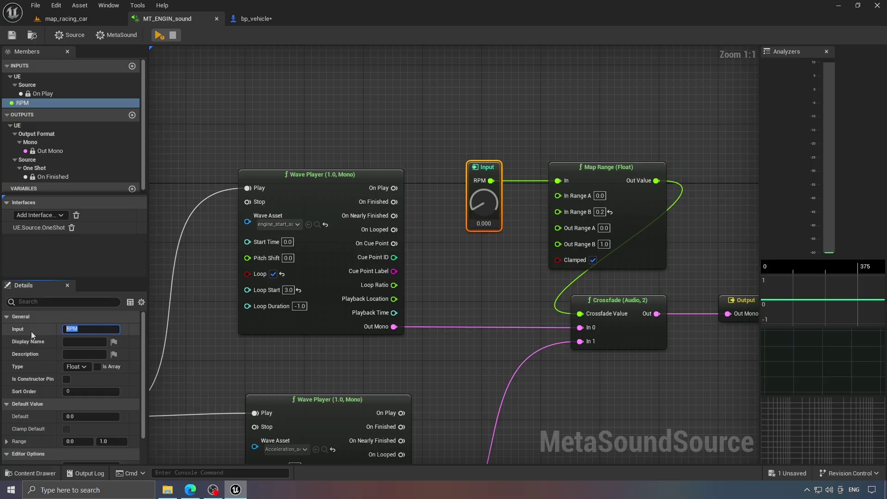
left_click(263, 21)
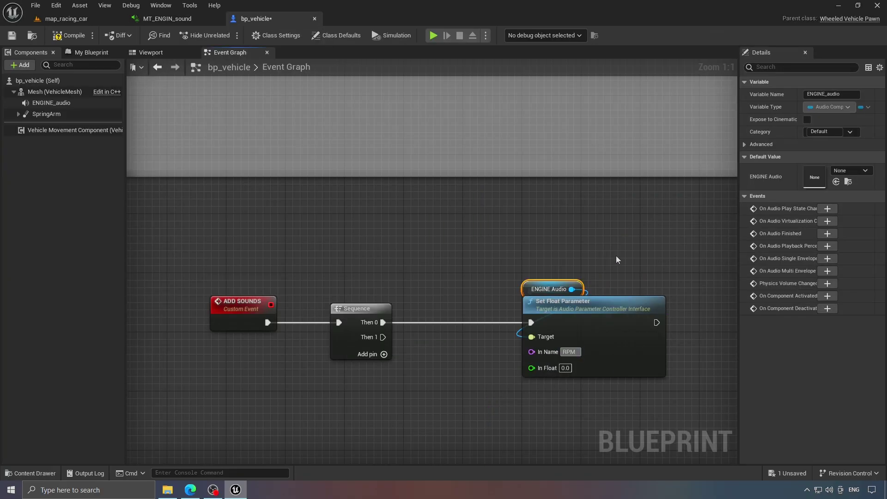